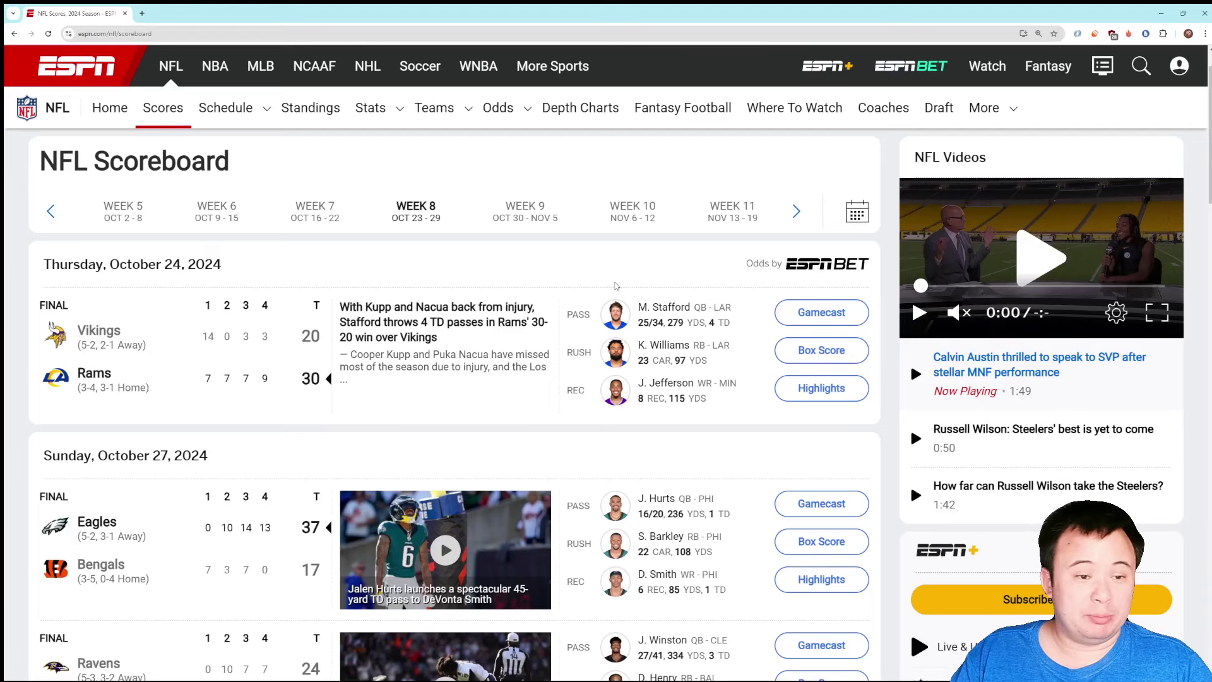
scroll(618, 287, "down", 2)
scroll(551, 281, "down", 2)
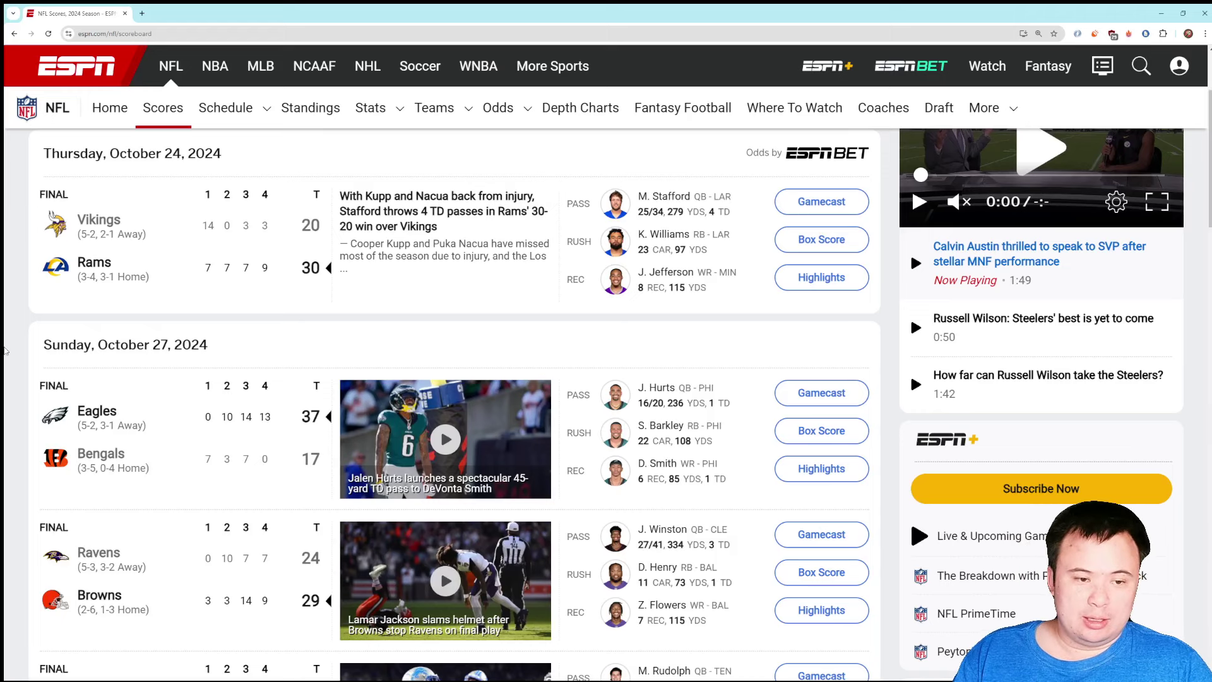
scroll(606, 407, "down", 2)
scroll(147, 347, "down", 1)
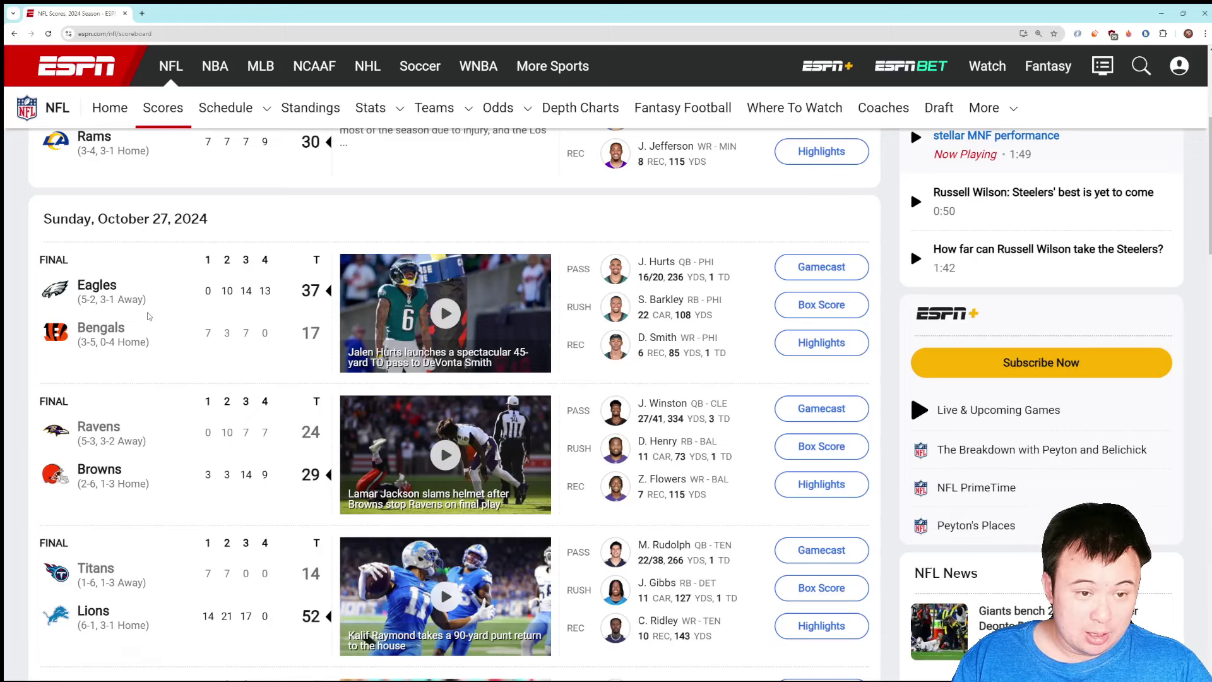
scroll(149, 316, "down", 1)
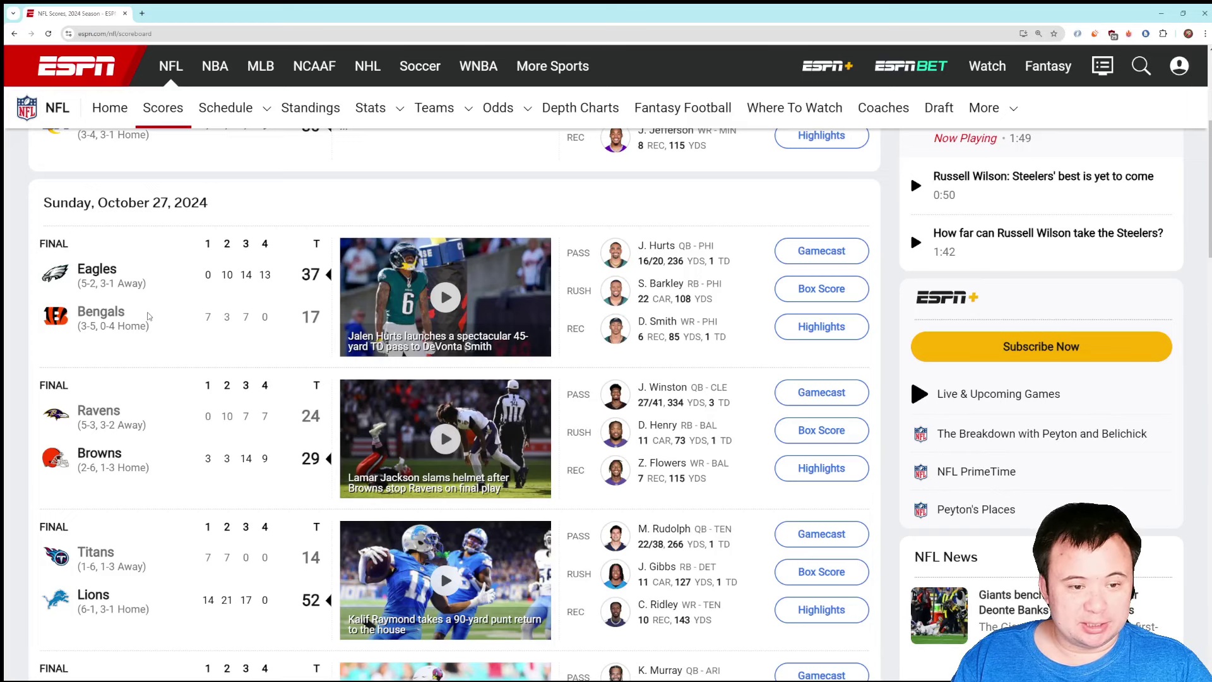
scroll(149, 315, "down", 2)
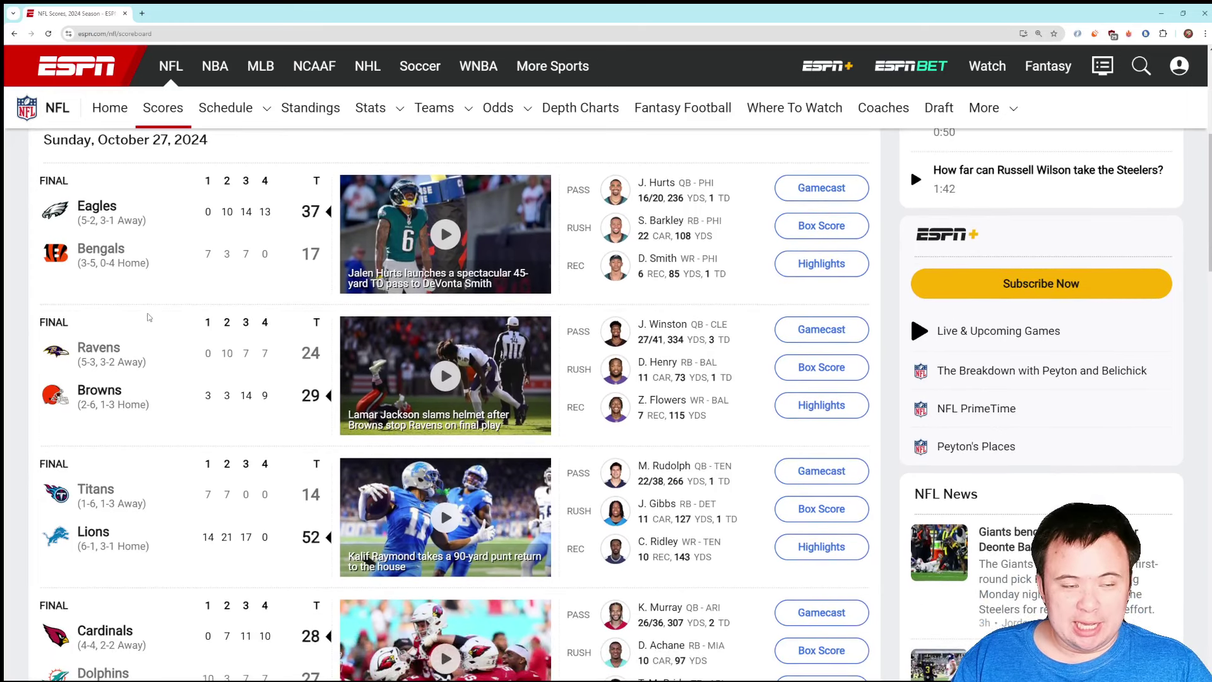
scroll(147, 317, "down", 2)
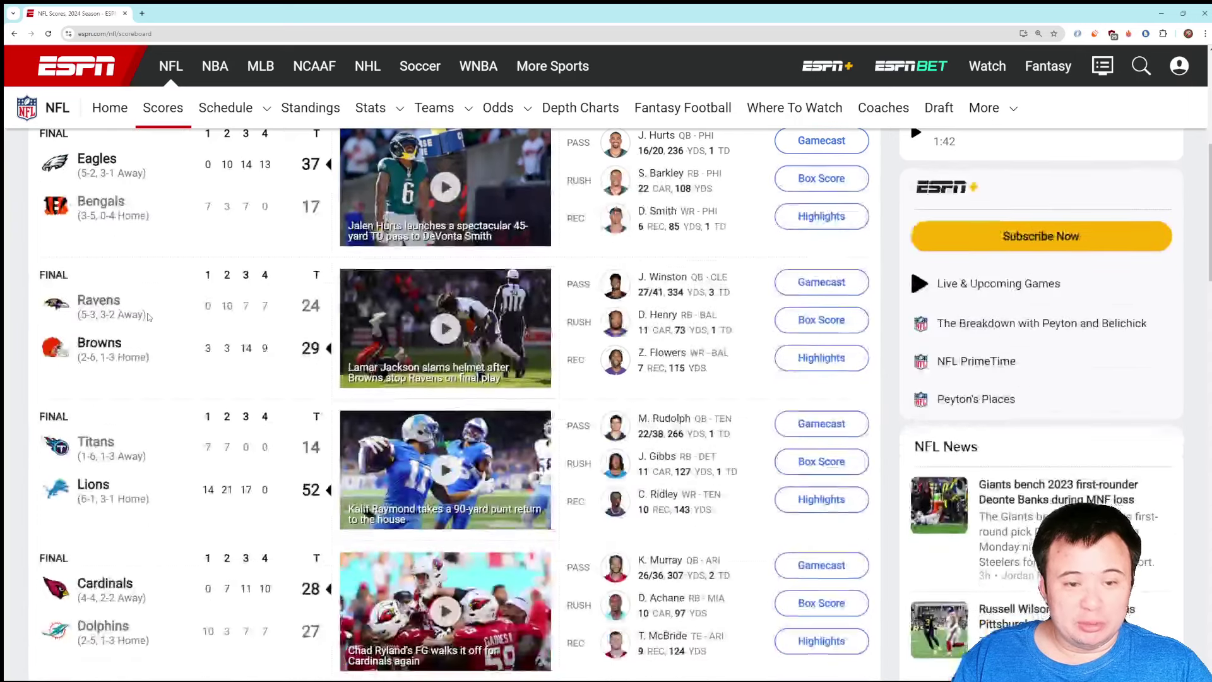
scroll(149, 317, "down", 1)
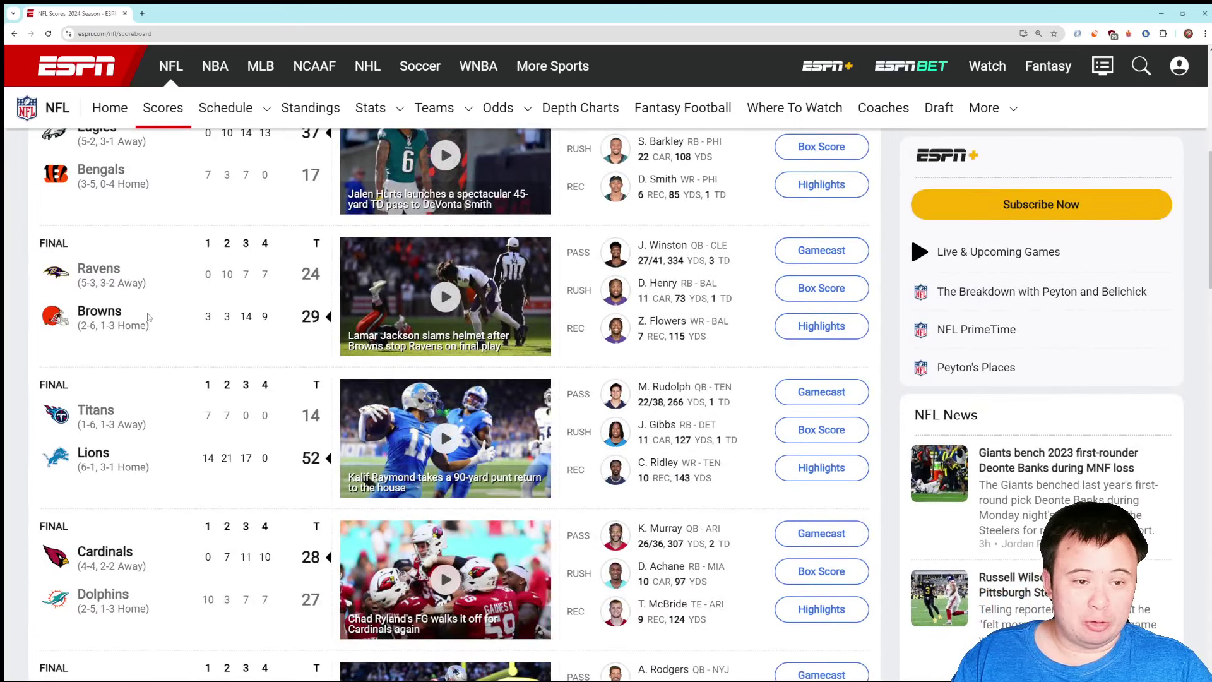
scroll(148, 318, "down", 1)
scroll(148, 317, "down", 1)
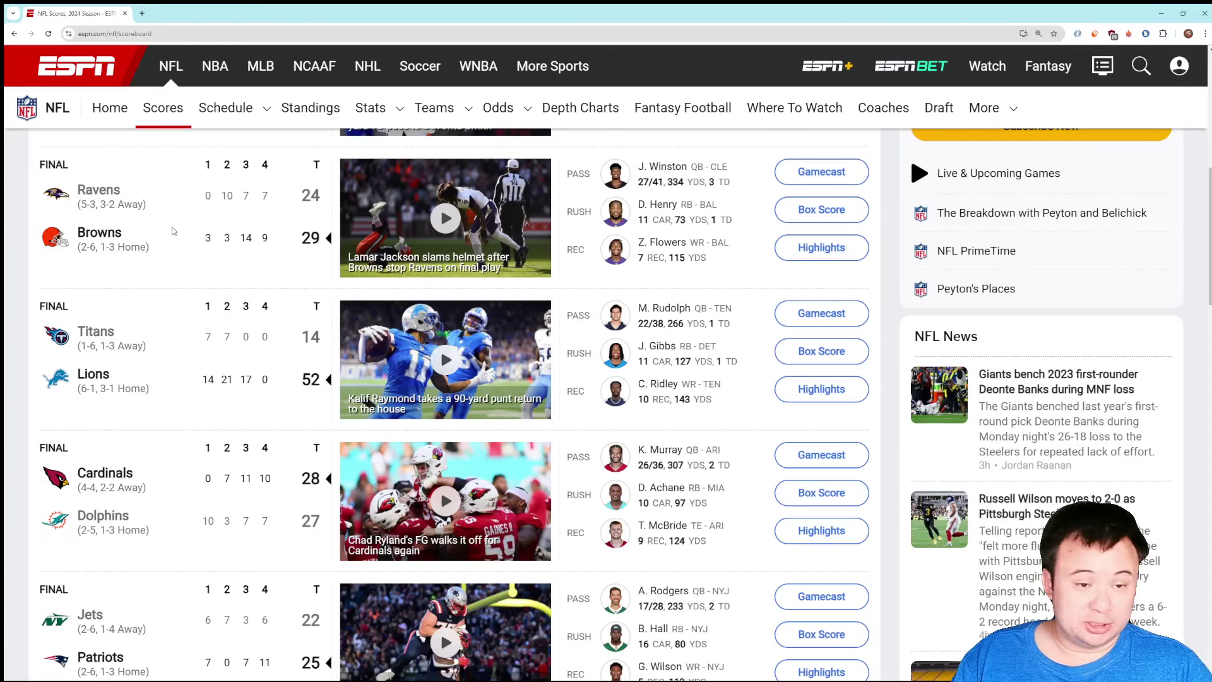
scroll(173, 230, "down", 1)
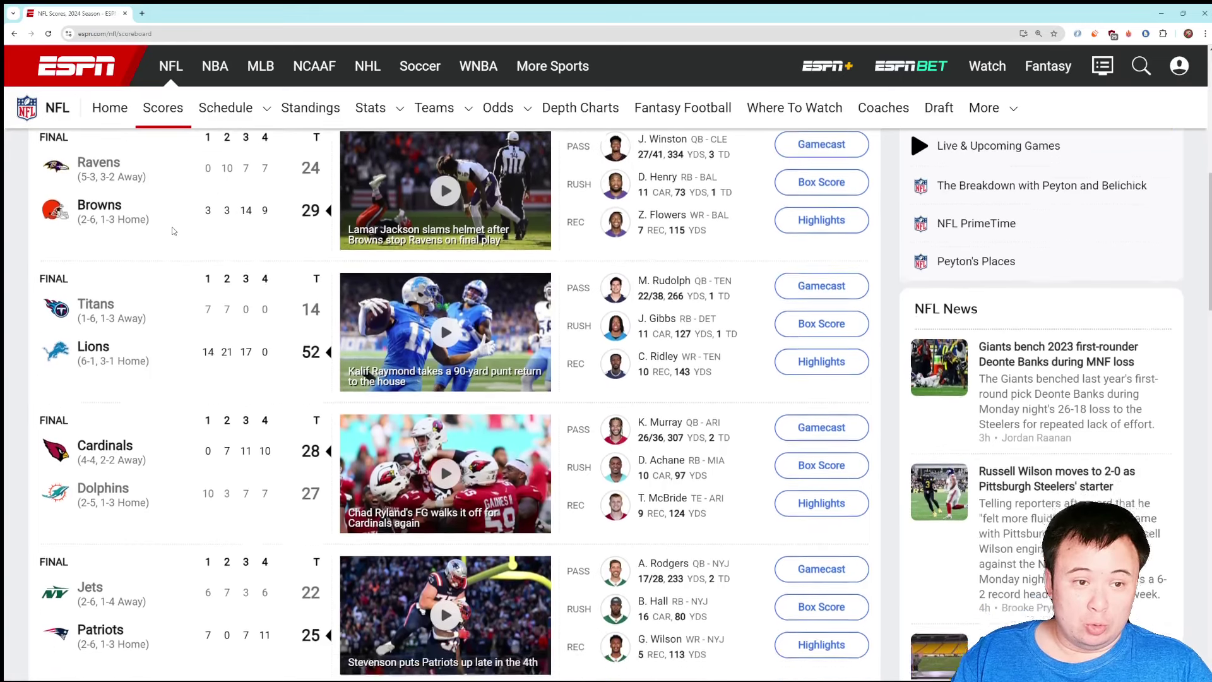
scroll(174, 230, "up", 1)
scroll(171, 229, "down", 1)
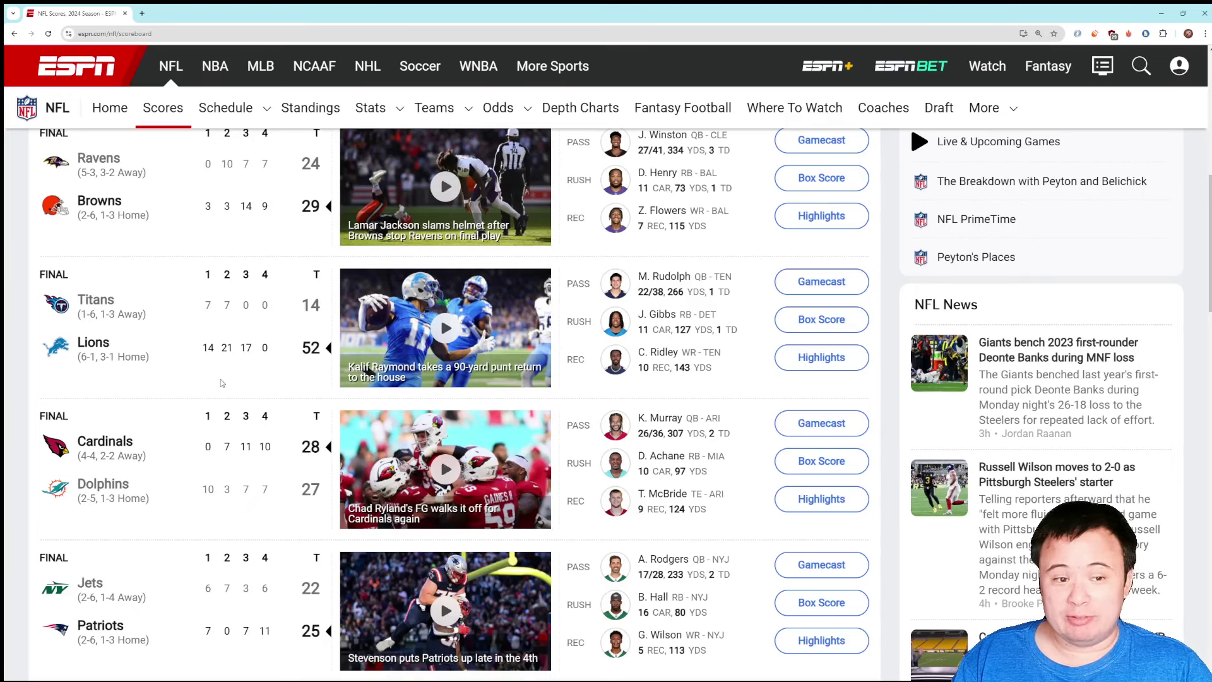
scroll(224, 383, "down", 1)
scroll(224, 383, "down", 2)
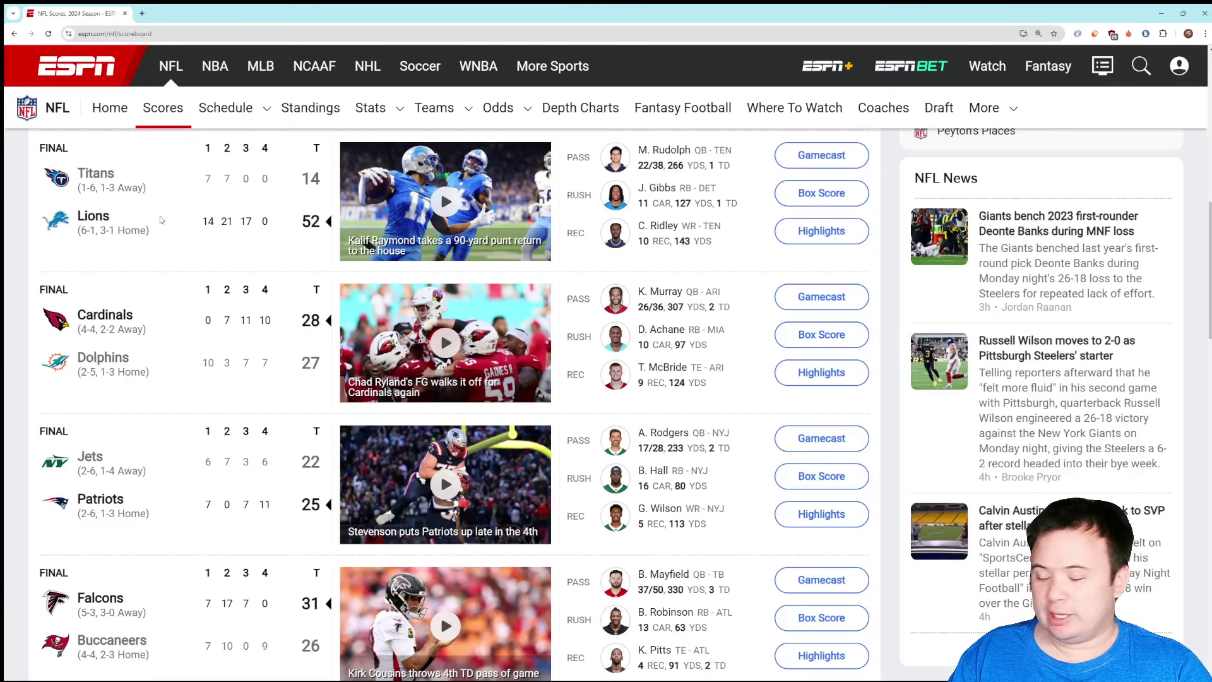
scroll(152, 273, "down", 1)
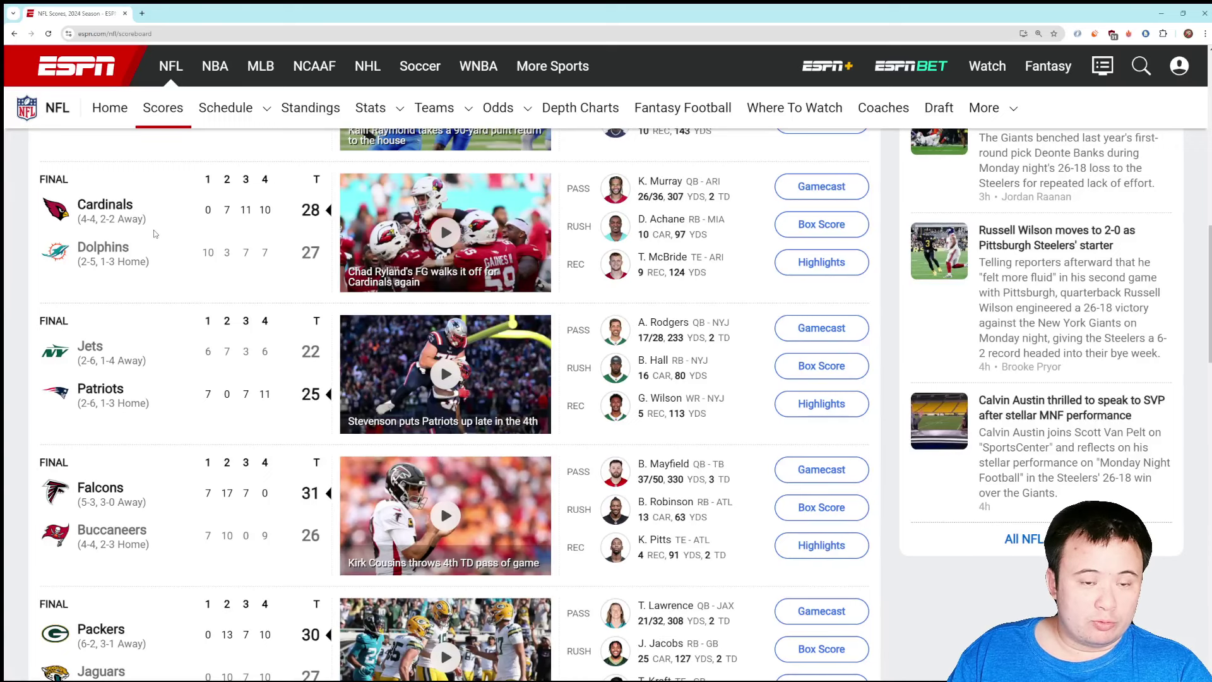
scroll(157, 229, "down", 1)
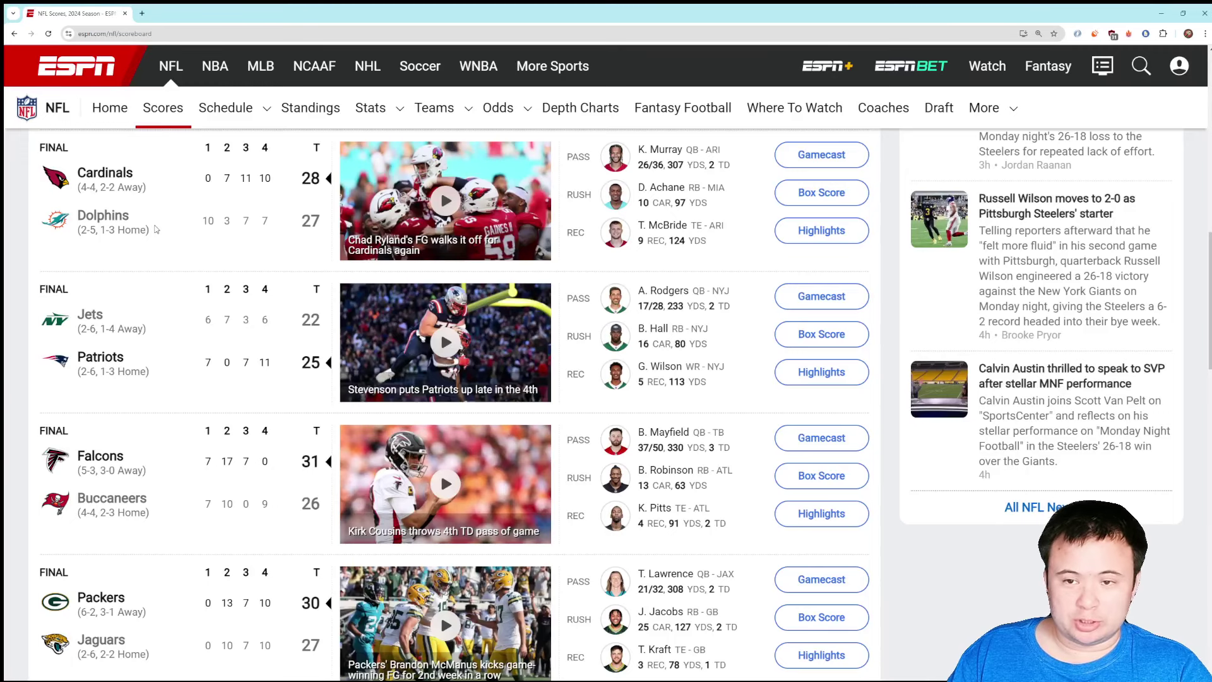
scroll(157, 229, "down", 1)
scroll(156, 230, "up", 1)
scroll(156, 229, "up", 1)
scroll(156, 229, "down", 1)
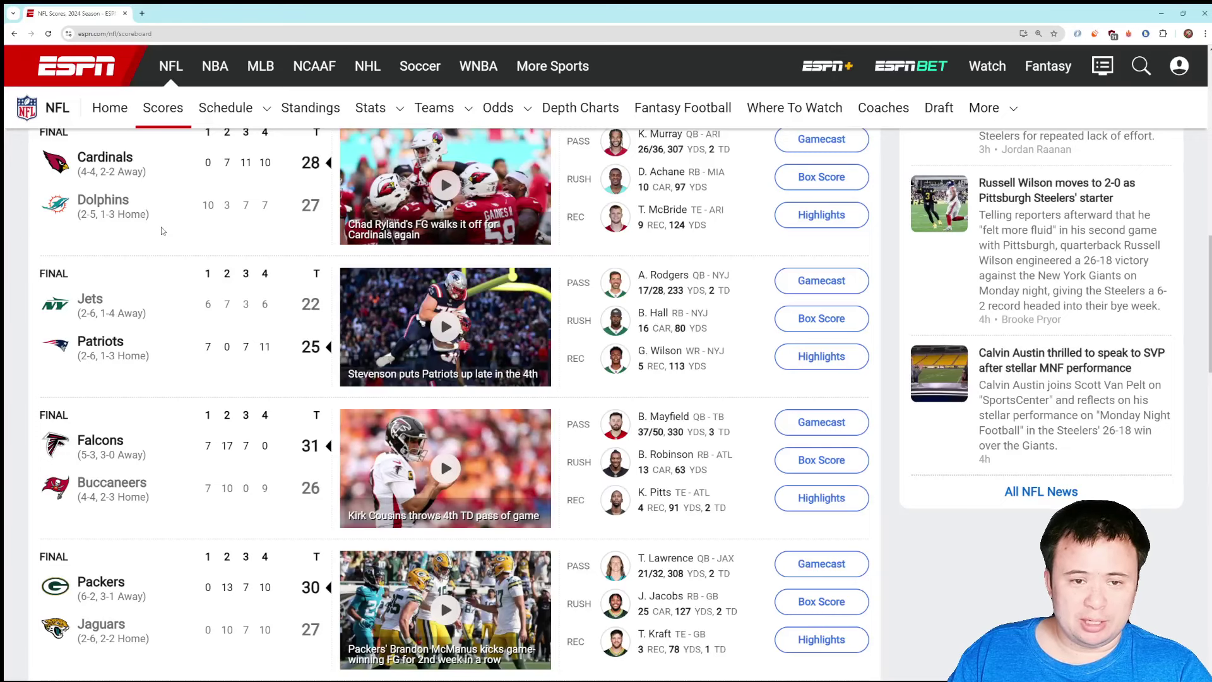
scroll(162, 230, "down", 1)
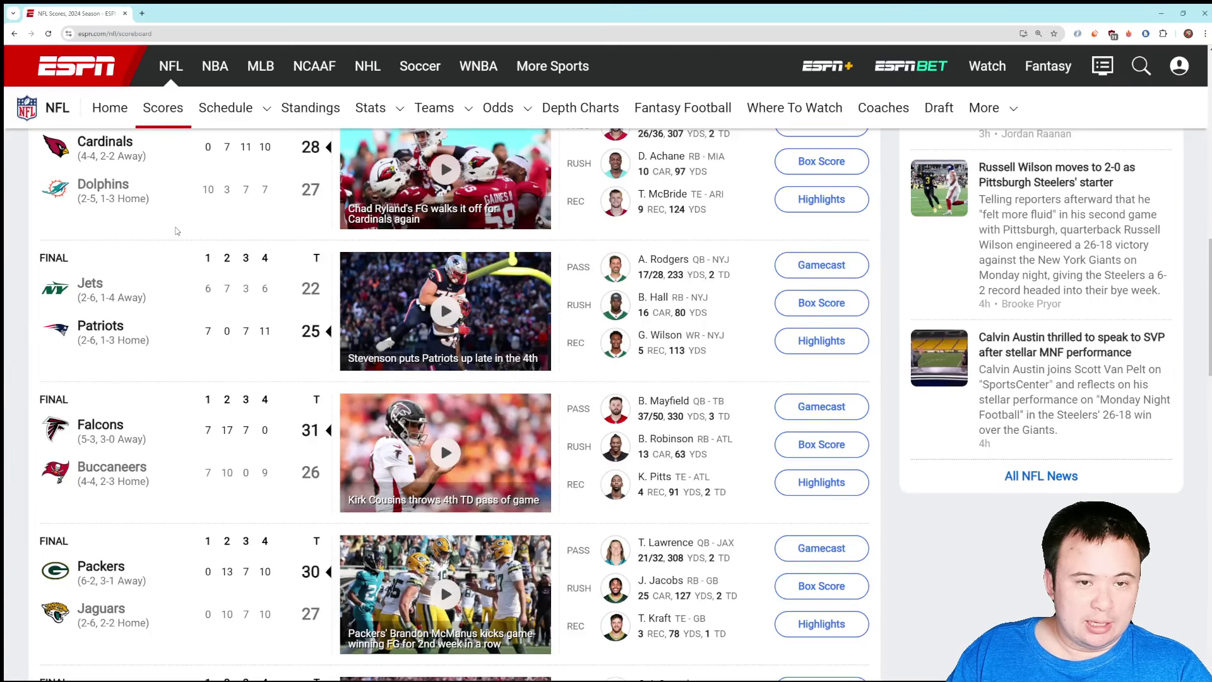
scroll(174, 228, "up", 1)
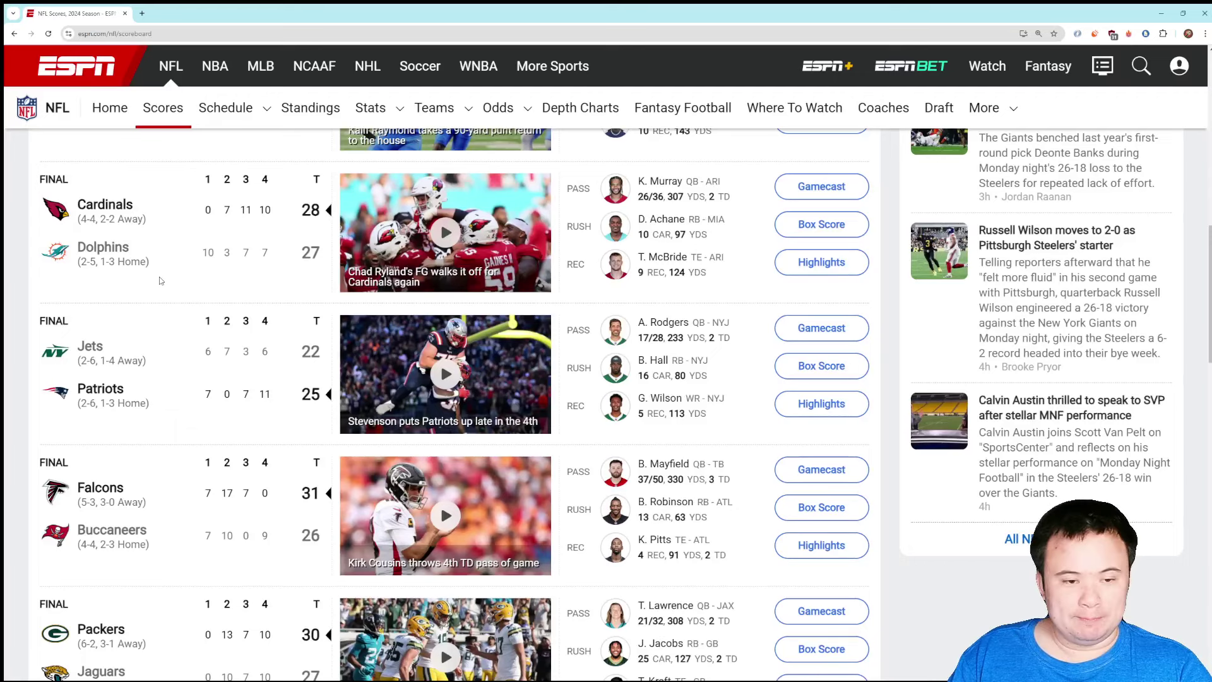
scroll(161, 280, "down", 1)
scroll(171, 272, "down", 1)
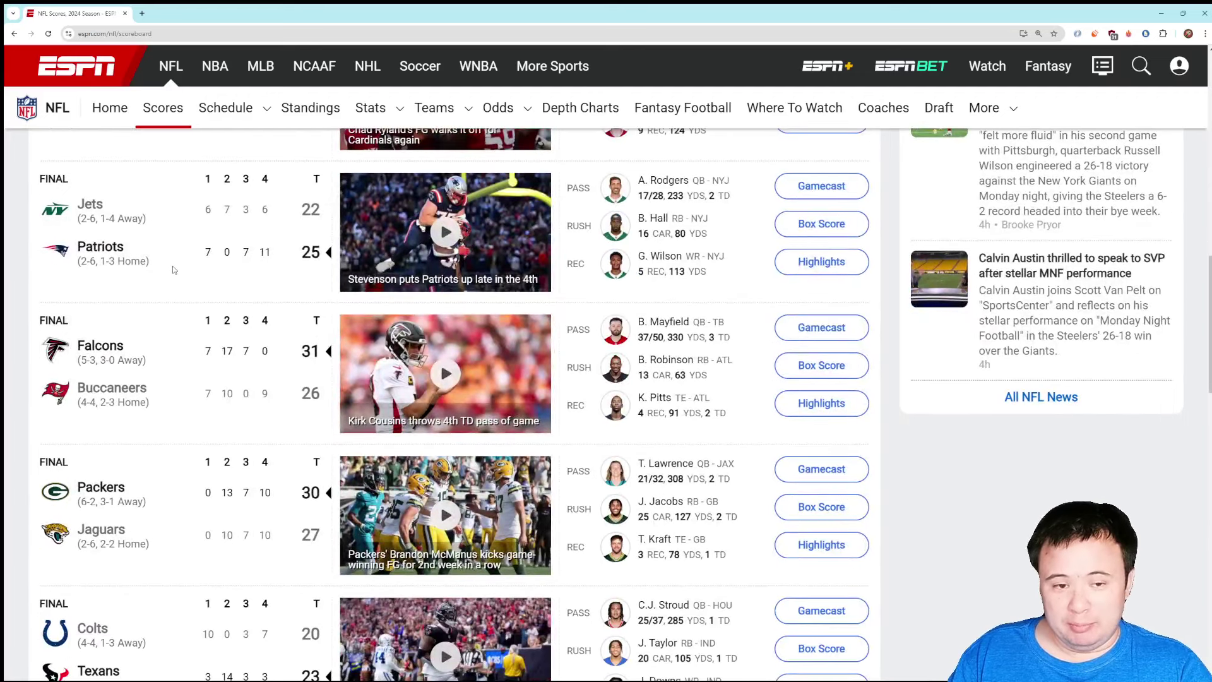
Highlight the Jets' name and 2-6 record twice, clearing the highlight each time.
left_click_drag(156, 220, 79, 219)
left_click(156, 223)
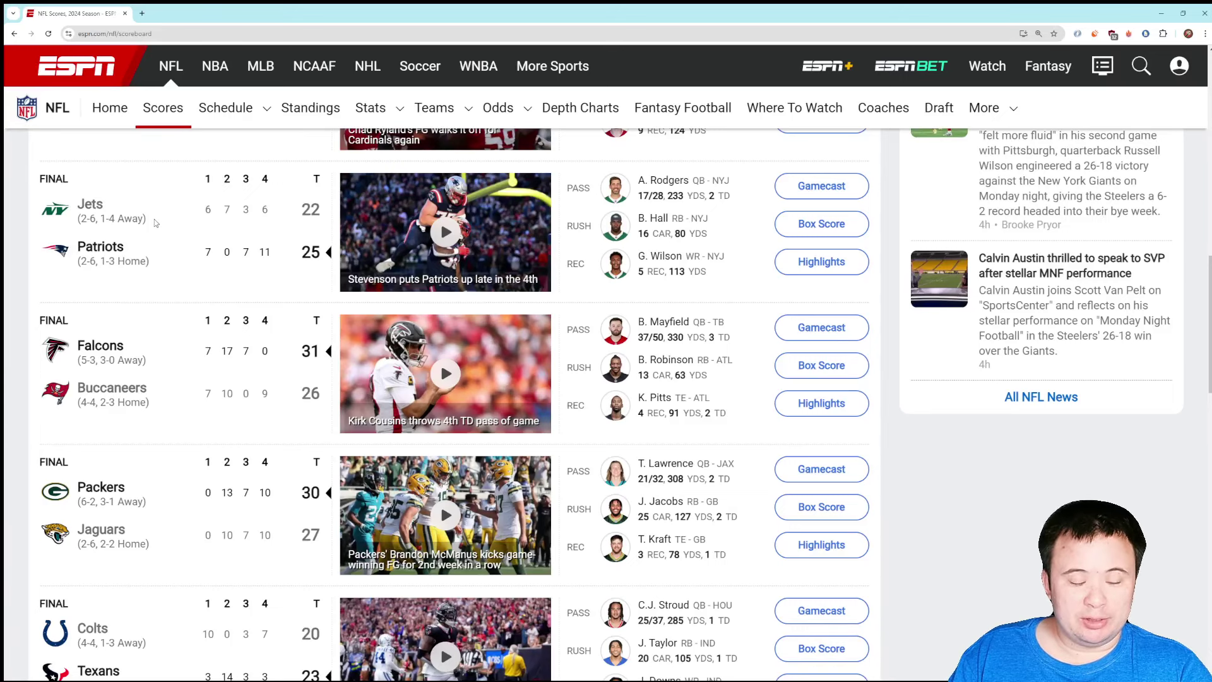
left_click_drag(156, 222, 75, 221)
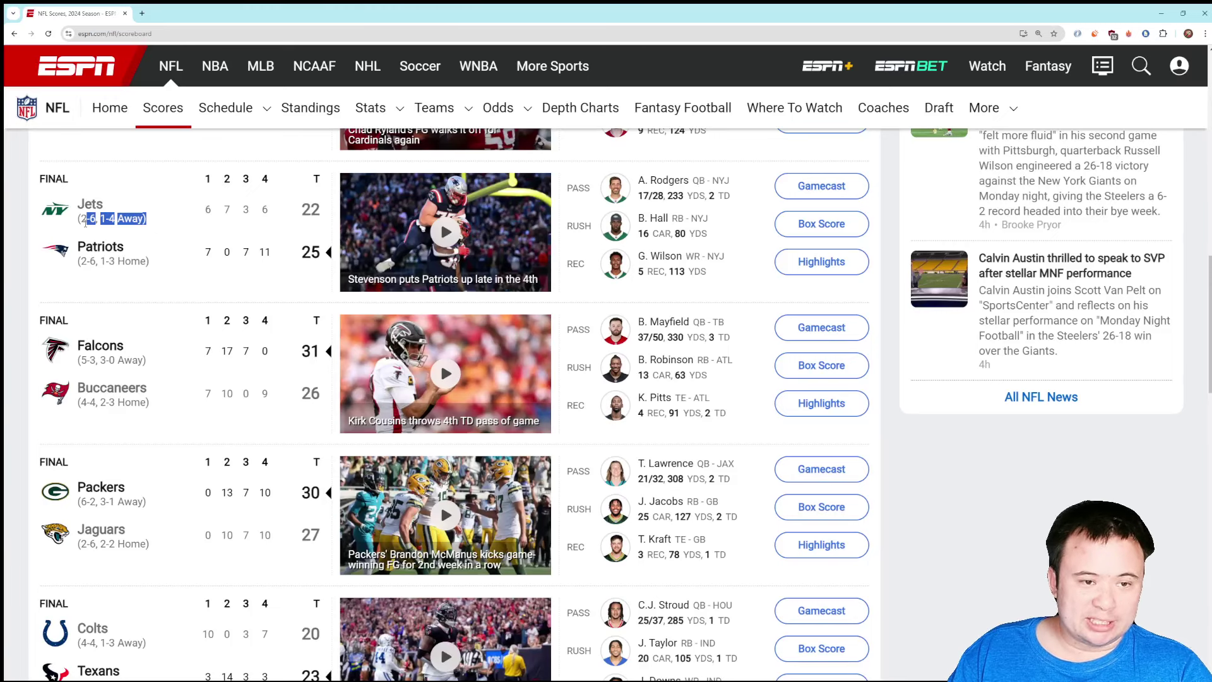
left_click(186, 232)
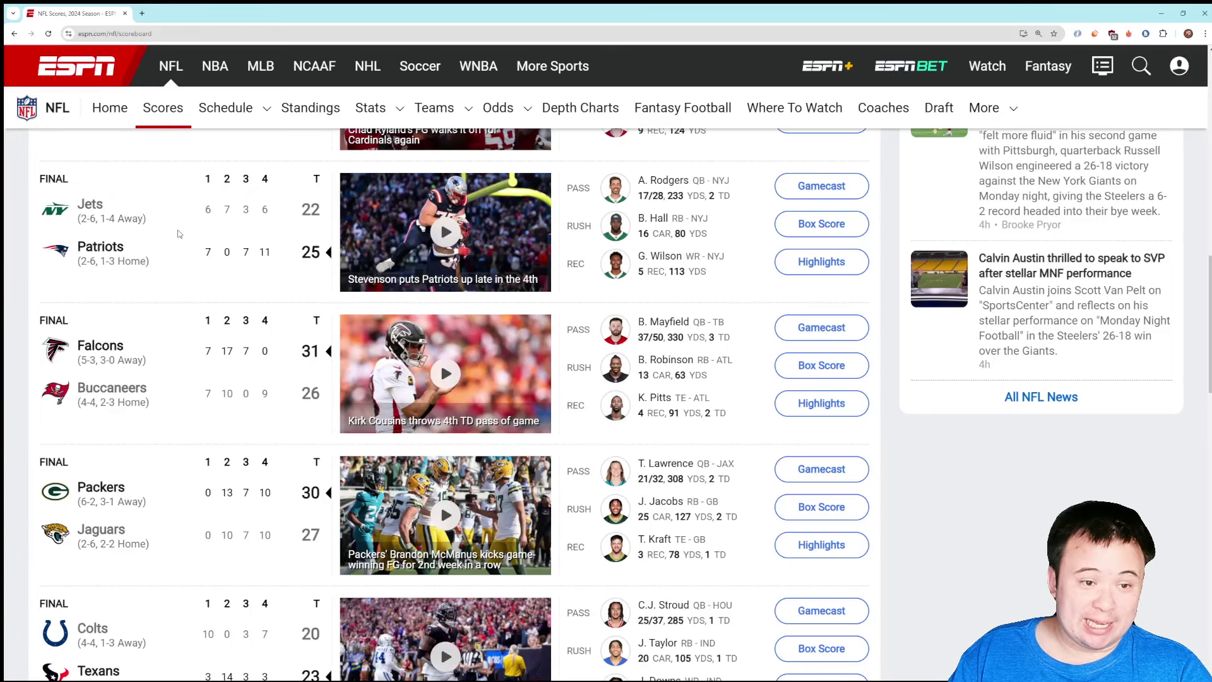
scroll(179, 235, "down", 1)
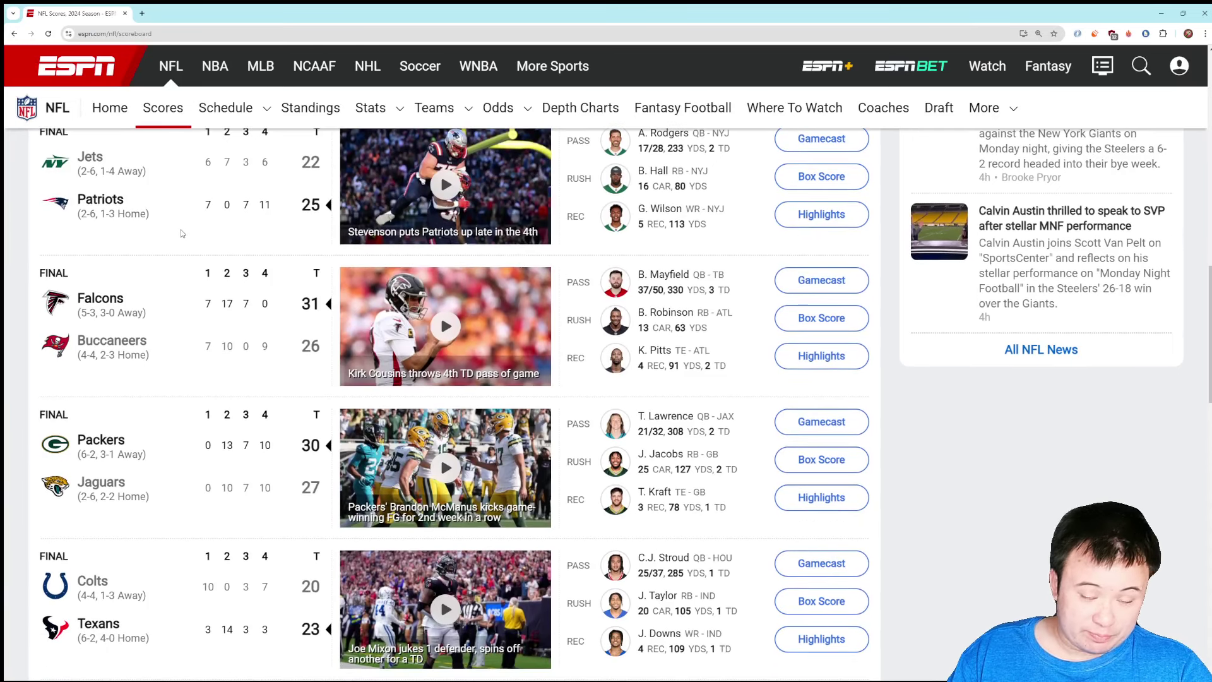
scroll(181, 233, "down", 1)
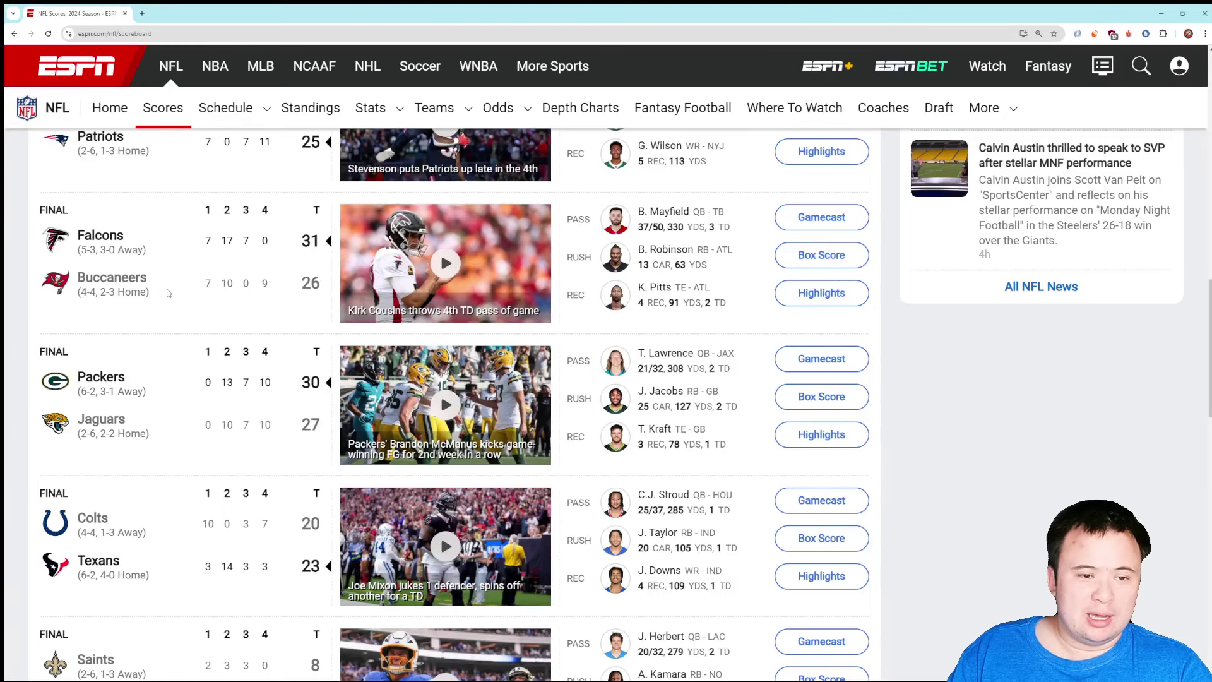
Highlight the Falcons' 5-3 record and the Falcons–Buccaneers scores, then clear the selection.
mouse_move(170, 256)
left_mouse_down()
mouse_move(79, 237)
mouse_move(81, 250)
left_mouse_up()
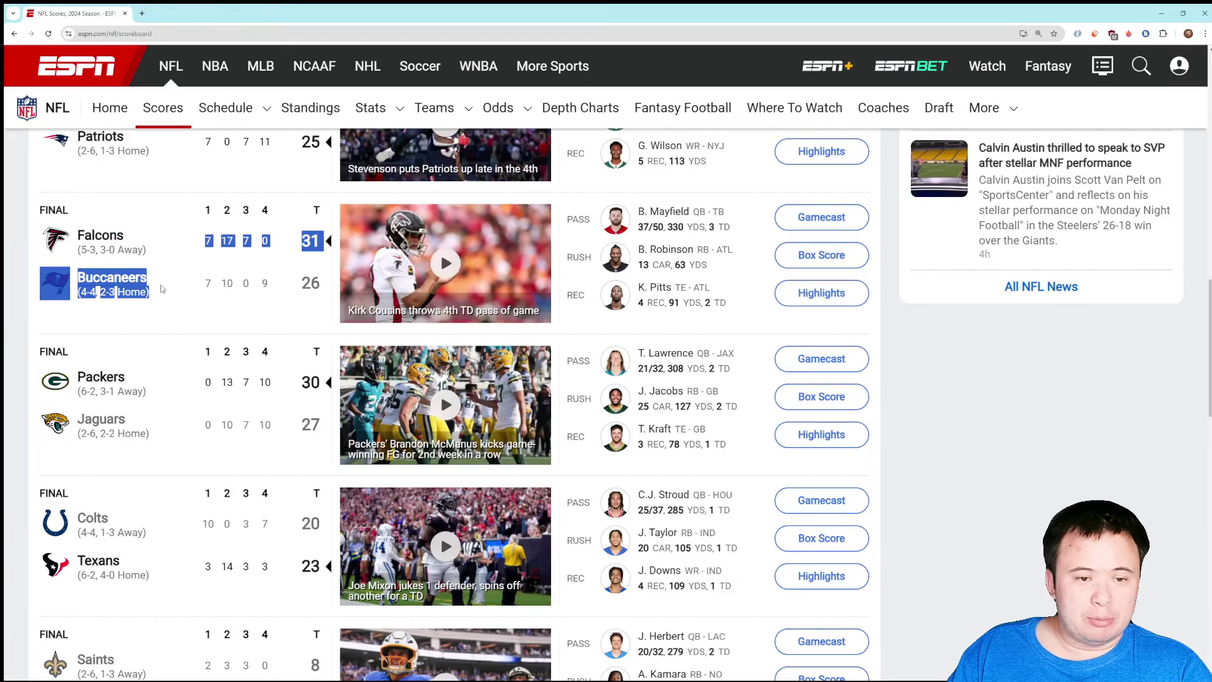
left_click_drag(80, 249, 159, 292)
left_click(157, 253)
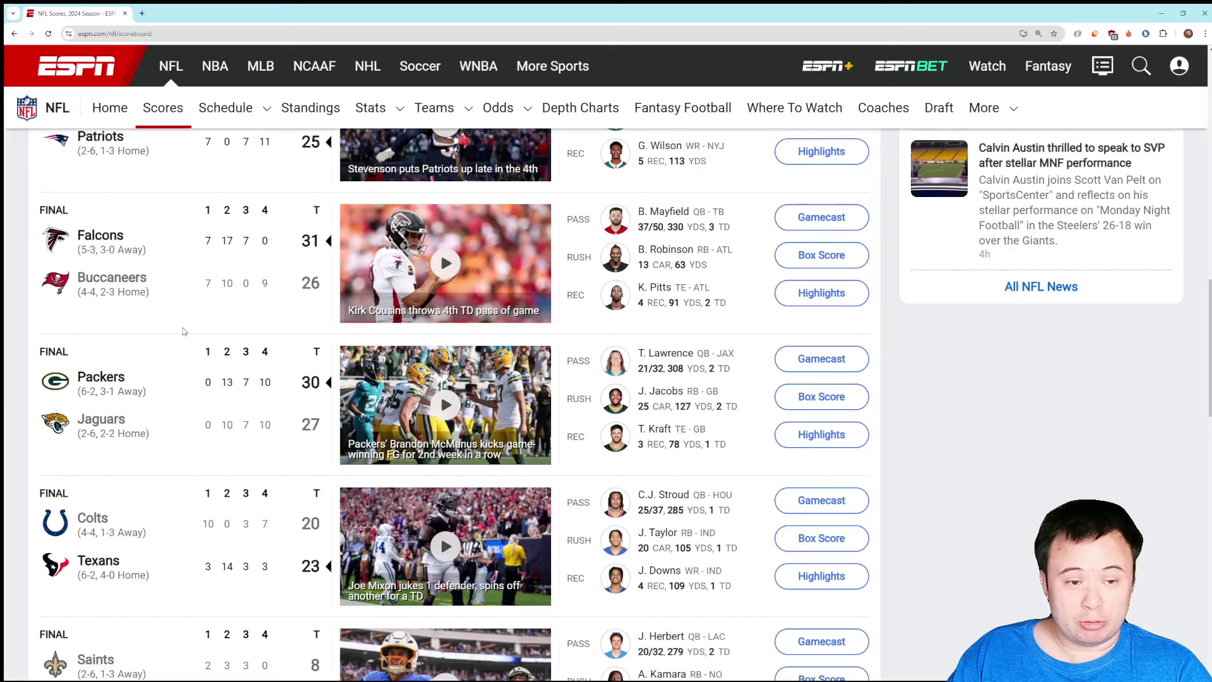
scroll(171, 331, "down", 1)
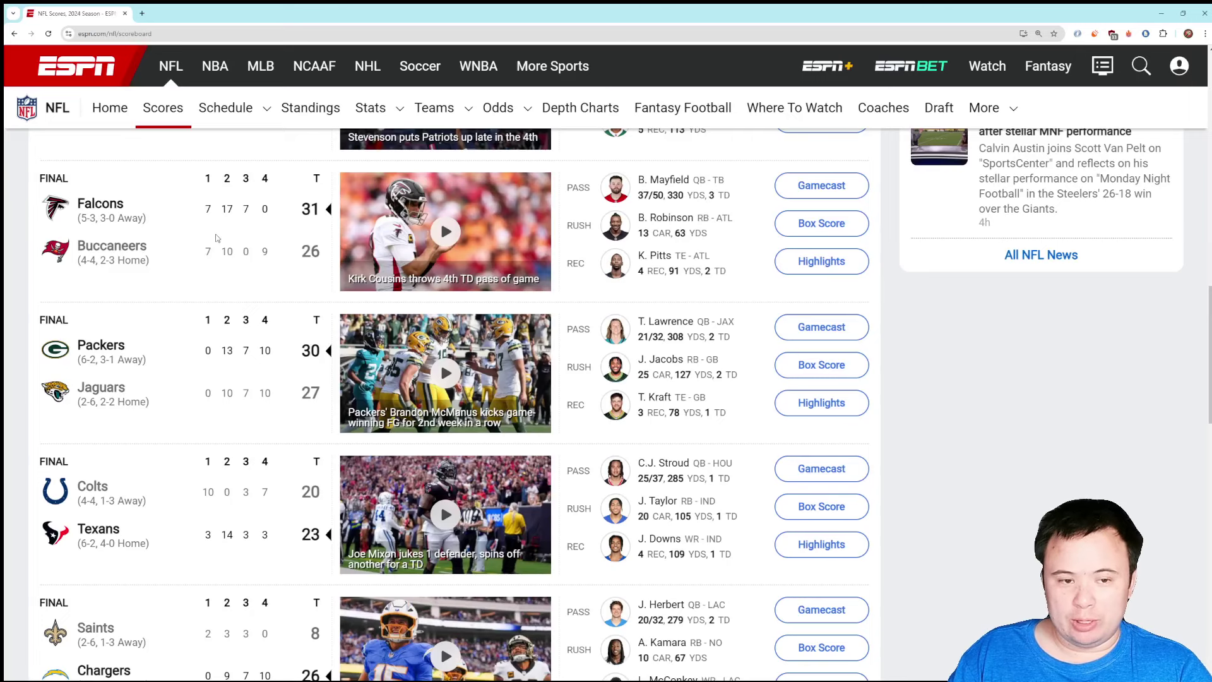
scroll(216, 237, "down", 2)
scroll(190, 235, "down", 2)
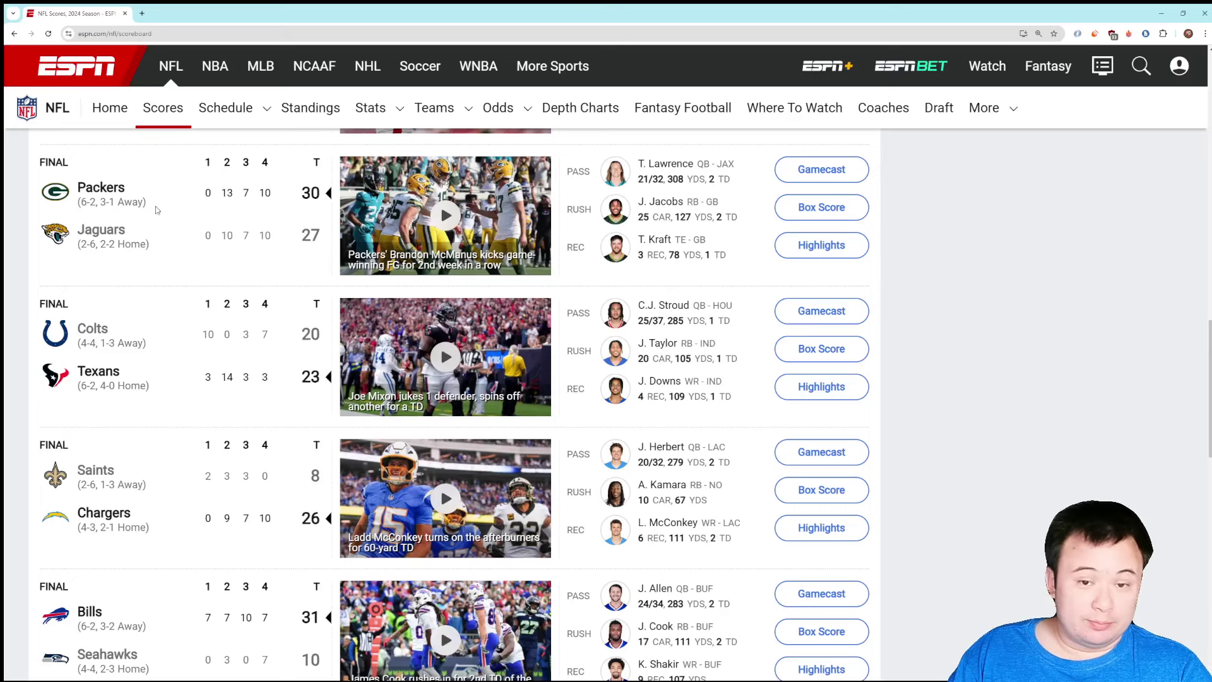
Highlight the Packers' 6-2, 3-1 Away record and the Packers–Jaguars scores, clearing each highlight.
left_click_drag(152, 206, 78, 202)
left_click(114, 203)
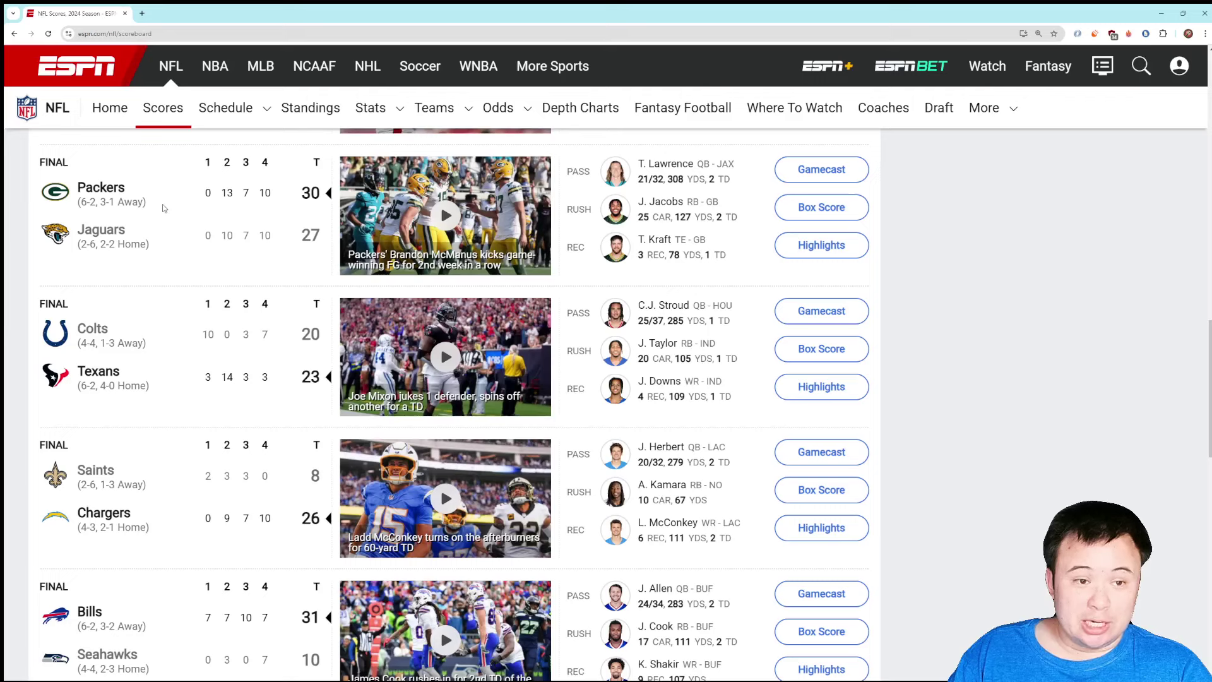
mouse_move(153, 205)
left_mouse_down()
mouse_move(80, 203)
mouse_move(321, 249)
left_mouse_up()
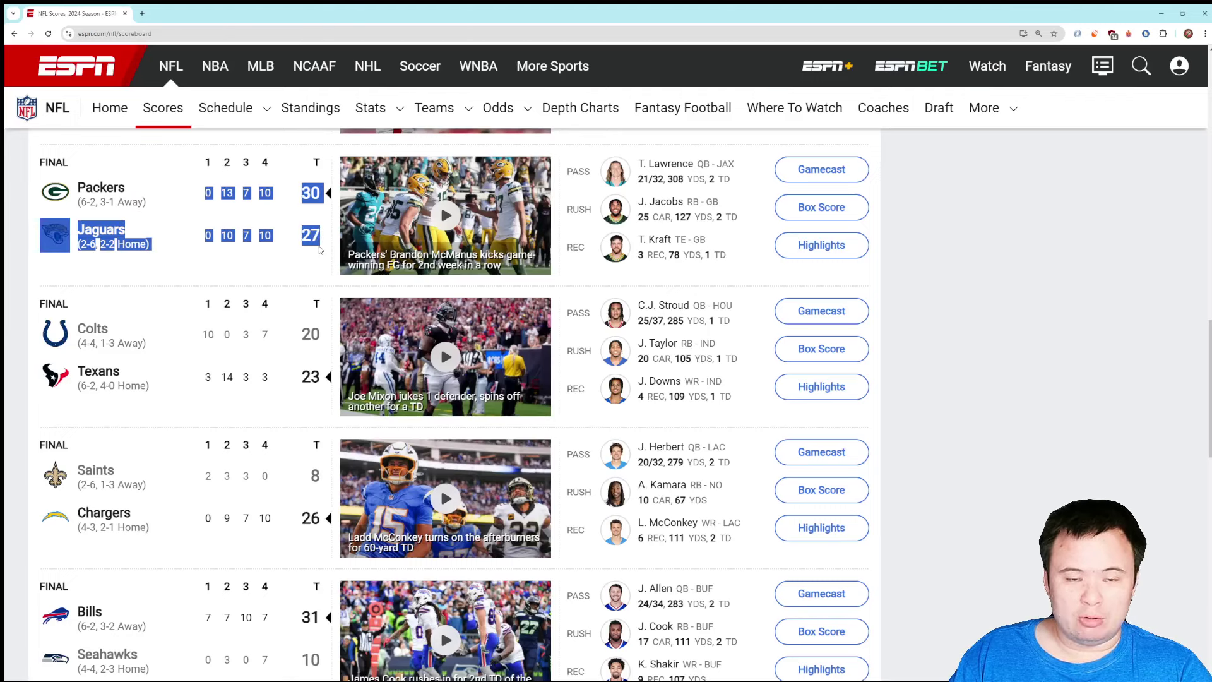
left_click(320, 249)
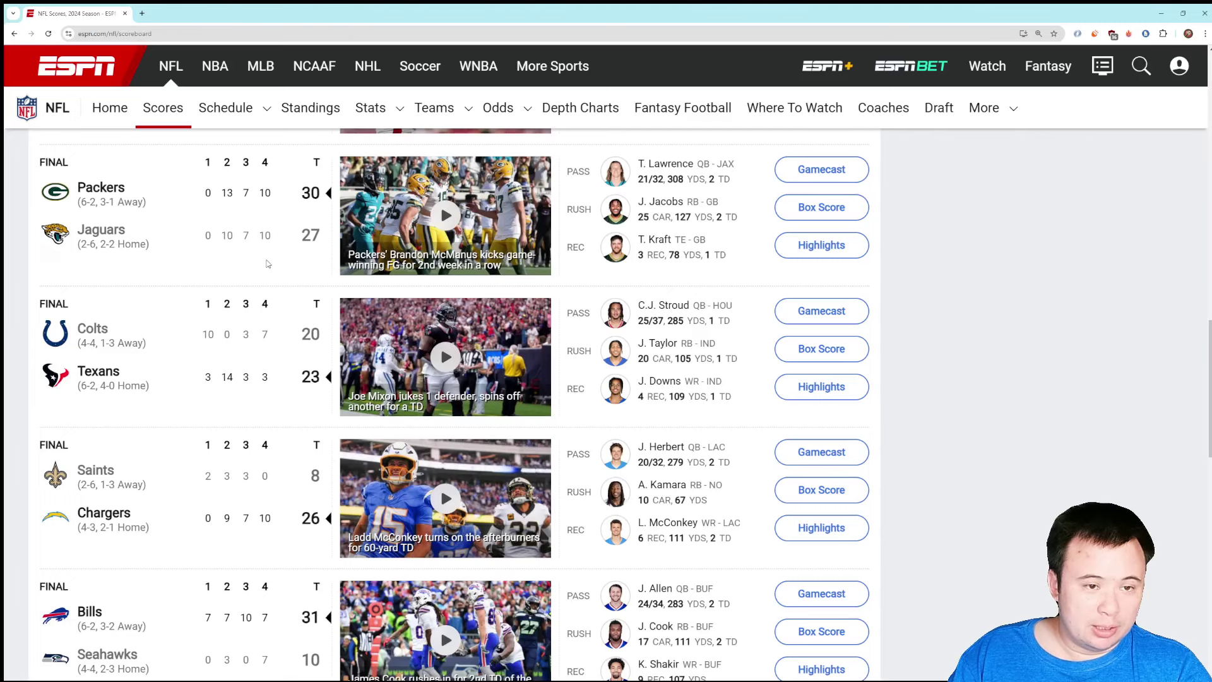
scroll(268, 261, "down", 1)
scroll(270, 257, "up", 1)
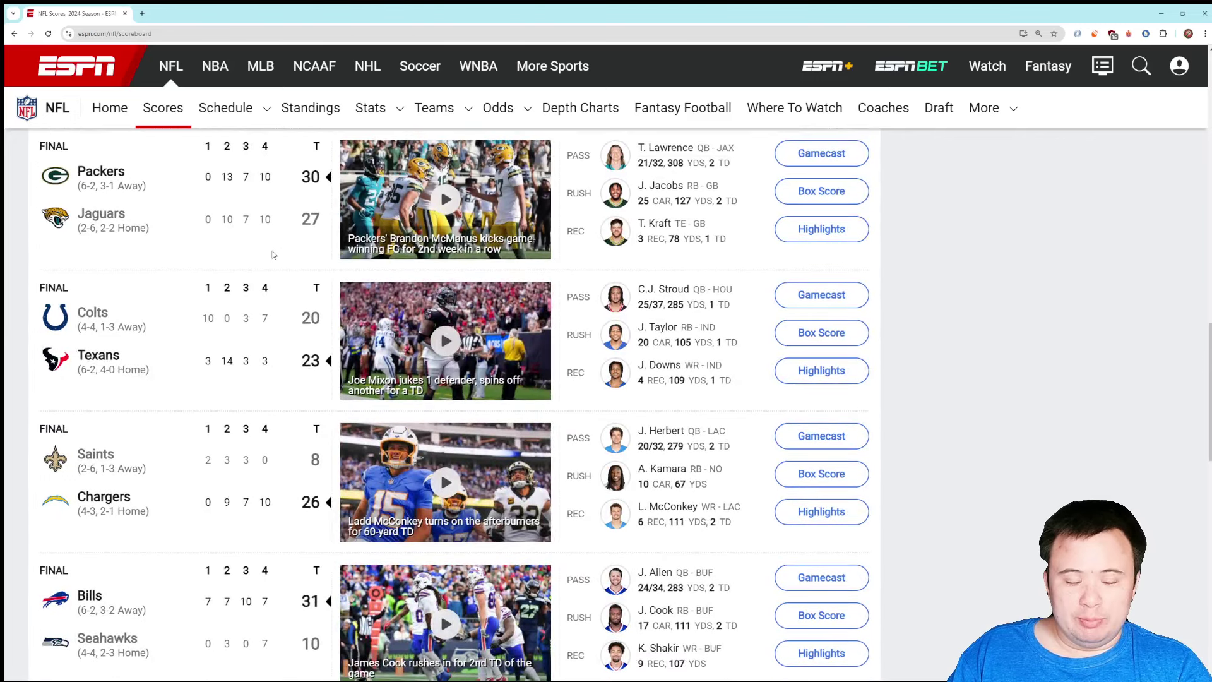
scroll(272, 254, "down", 1)
scroll(272, 255, "down", 1)
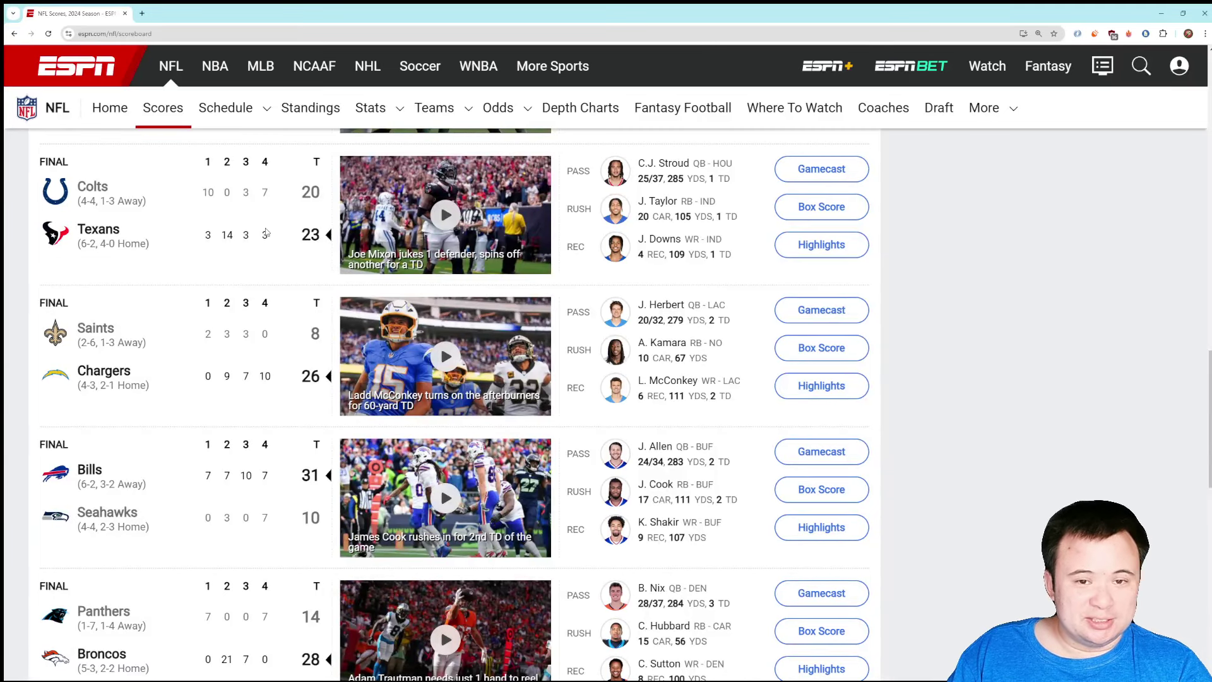
scroll(268, 230, "down", 1)
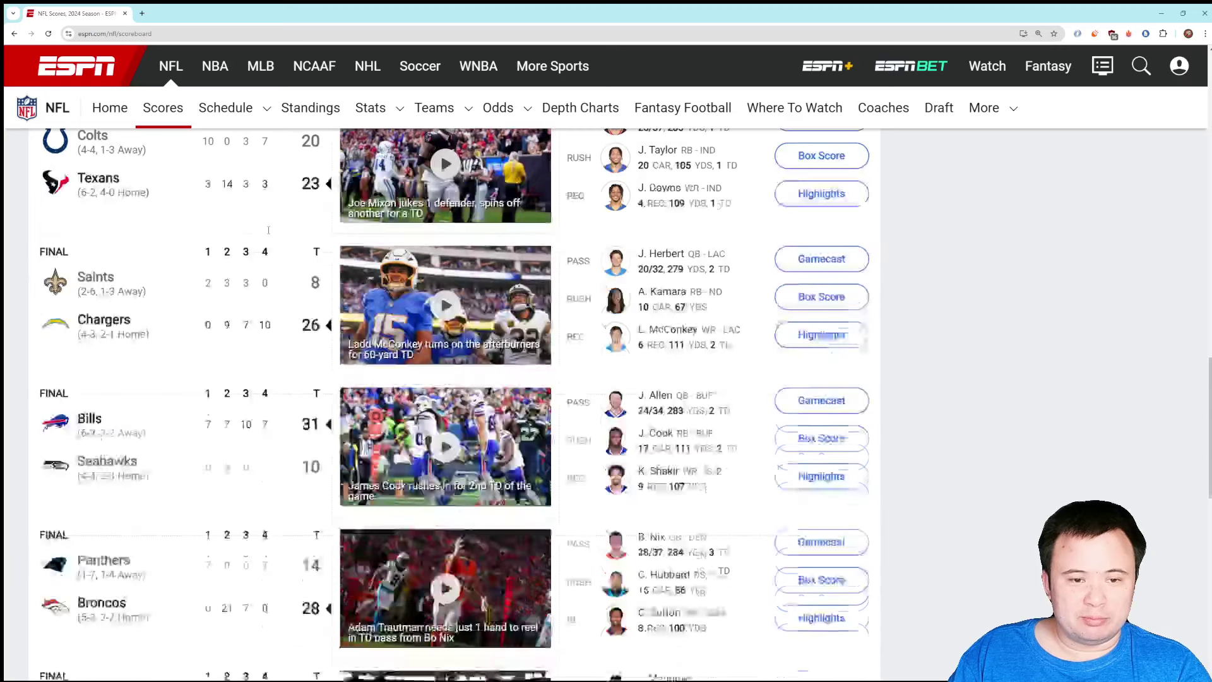
scroll(199, 225, "down", 1)
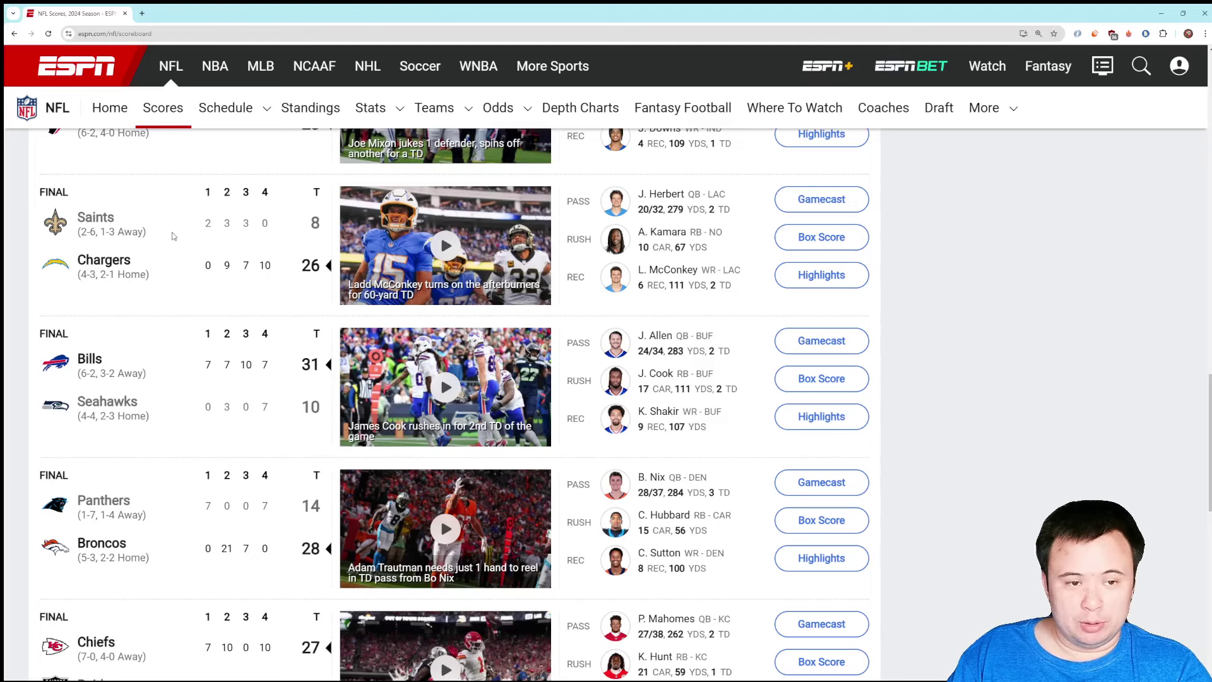
scroll(173, 236, "down", 1)
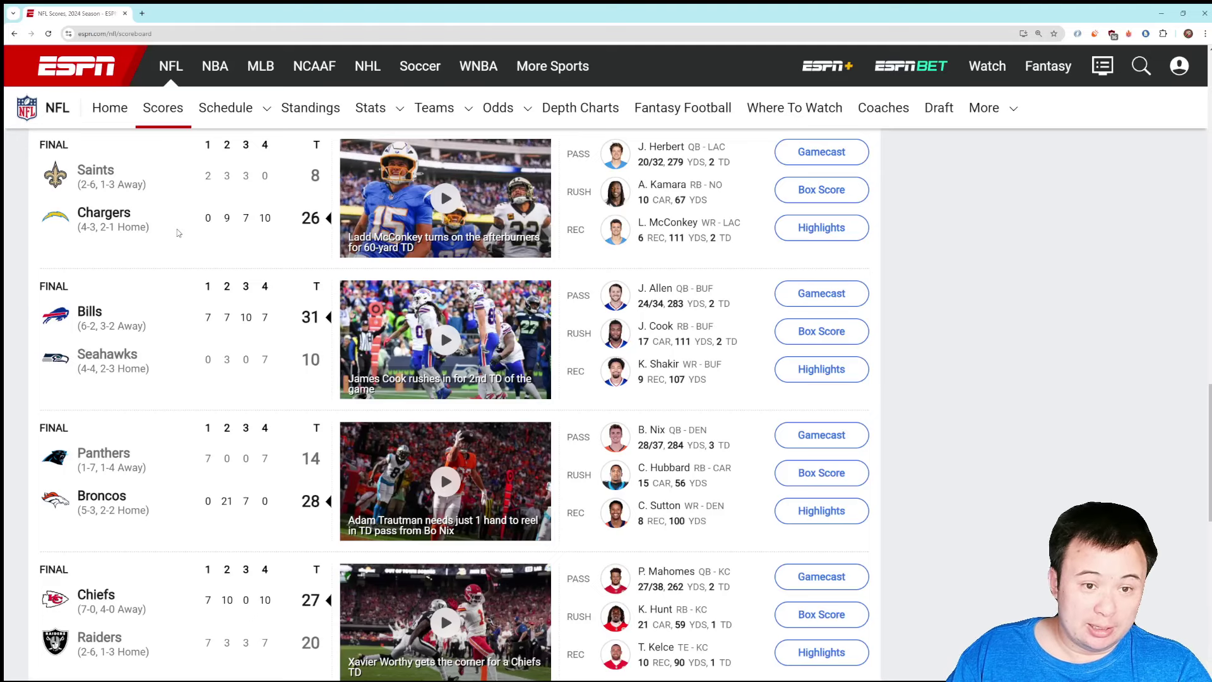
scroll(177, 237, "up", 1)
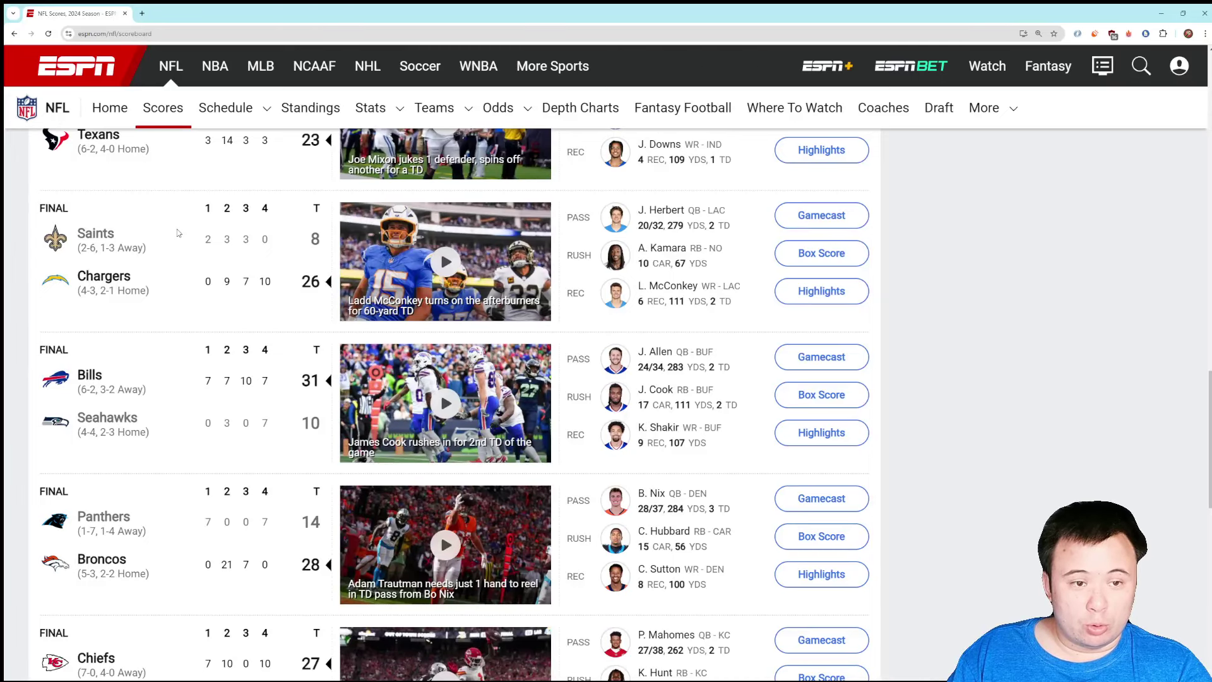
scroll(178, 230, "down", 1)
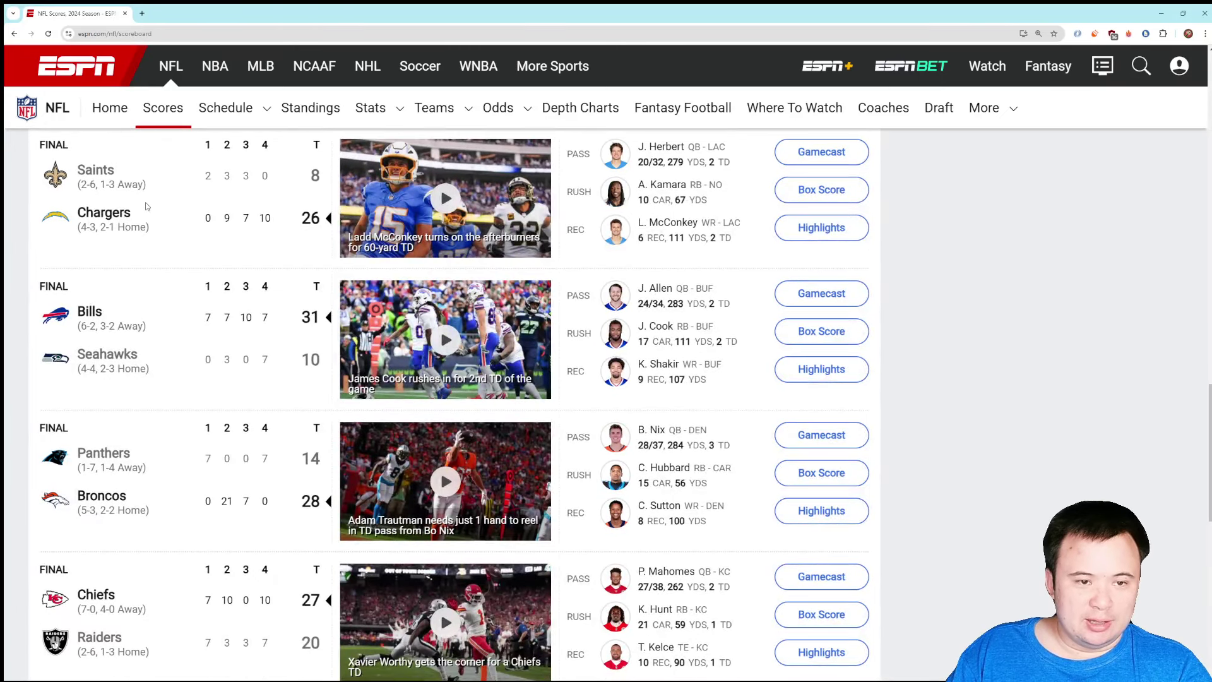
Highlight the Saints' name and record on the scoreboard.
left_click_drag(148, 186, 146, 184)
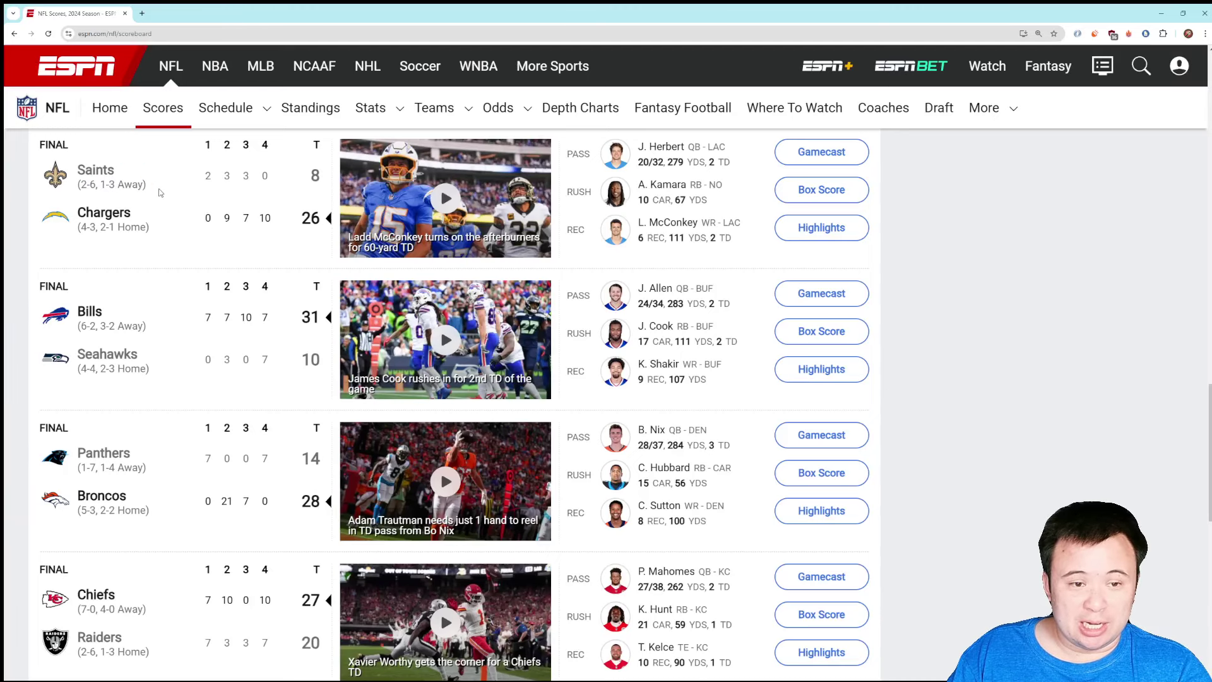
scroll(203, 309, "down", 1)
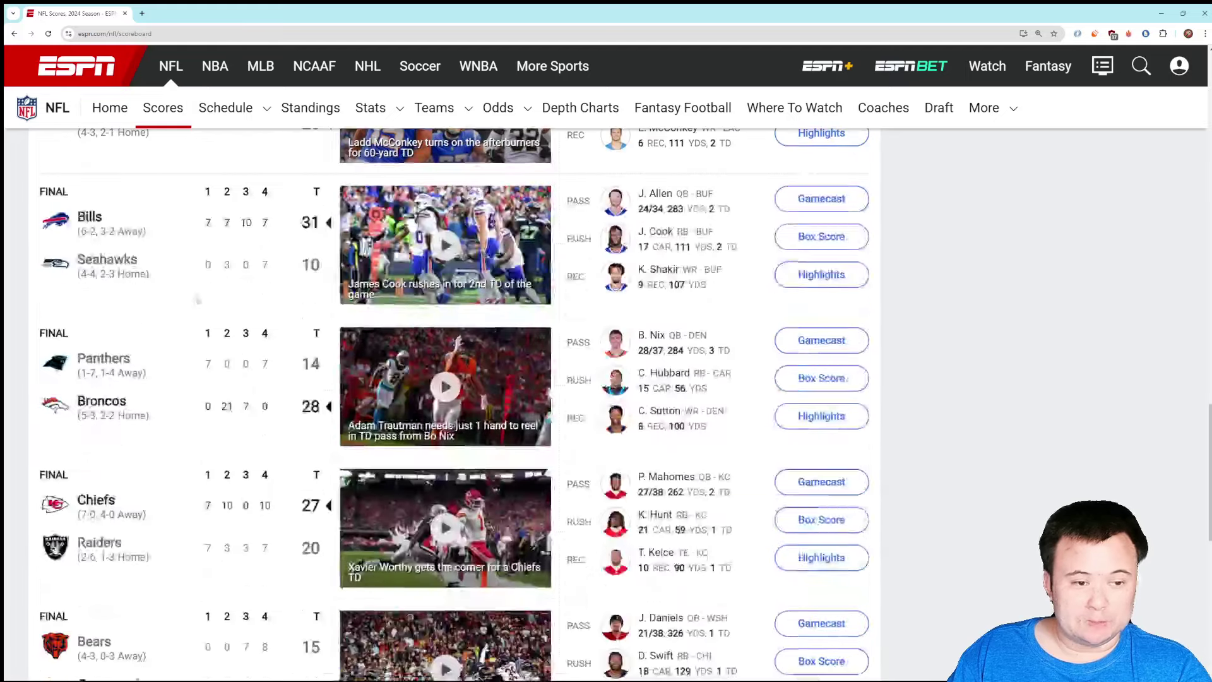
scroll(190, 285, "down", 1)
scroll(175, 256, "down", 1)
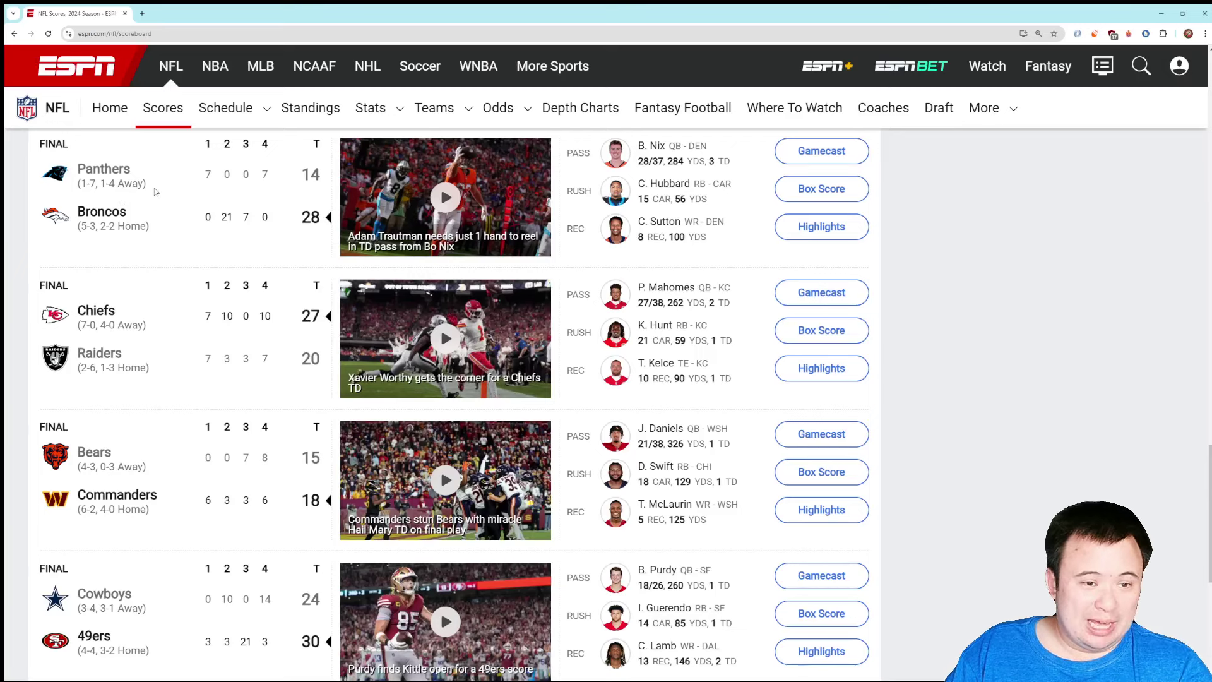
scroll(142, 219, "down", 2)
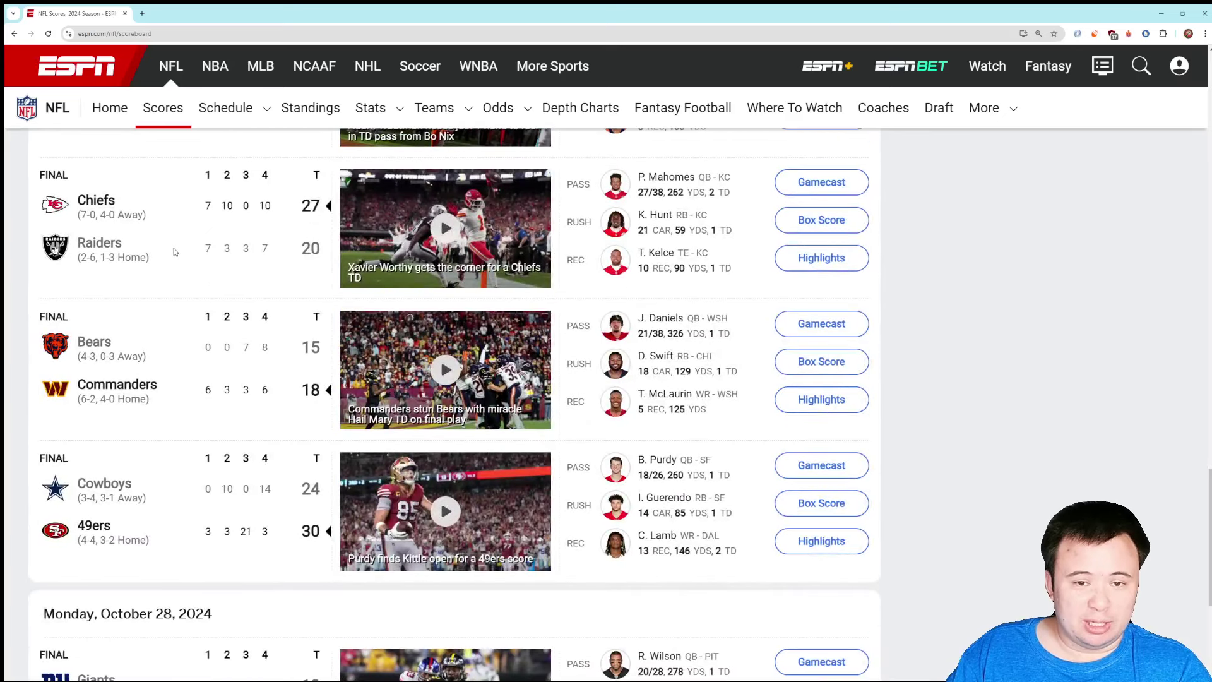
scroll(237, 301, "down", 1)
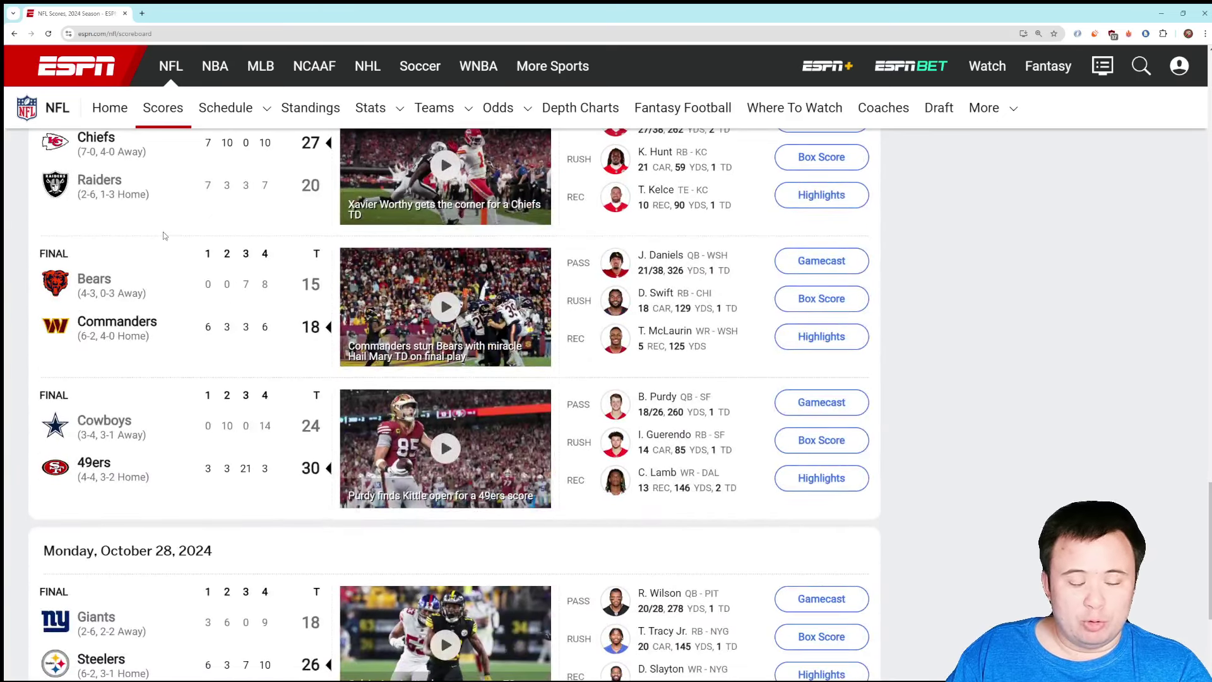
scroll(237, 300, "down", 1)
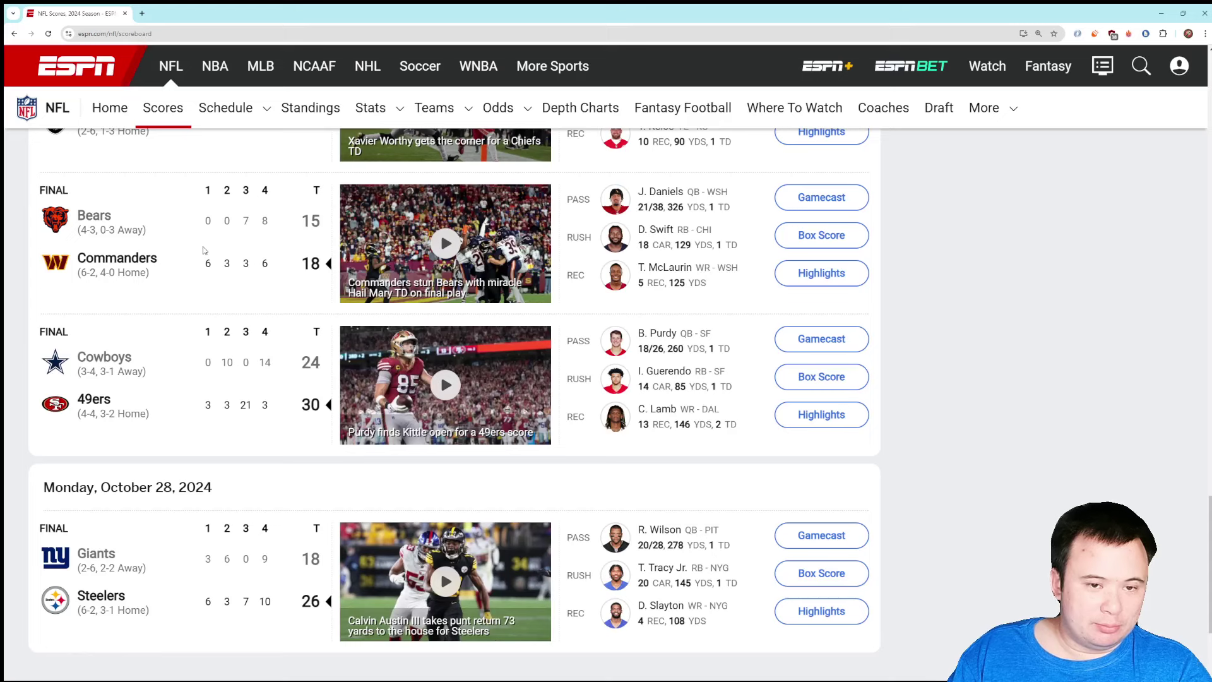
scroll(203, 250, "down", 1)
scroll(174, 217, "down", 1)
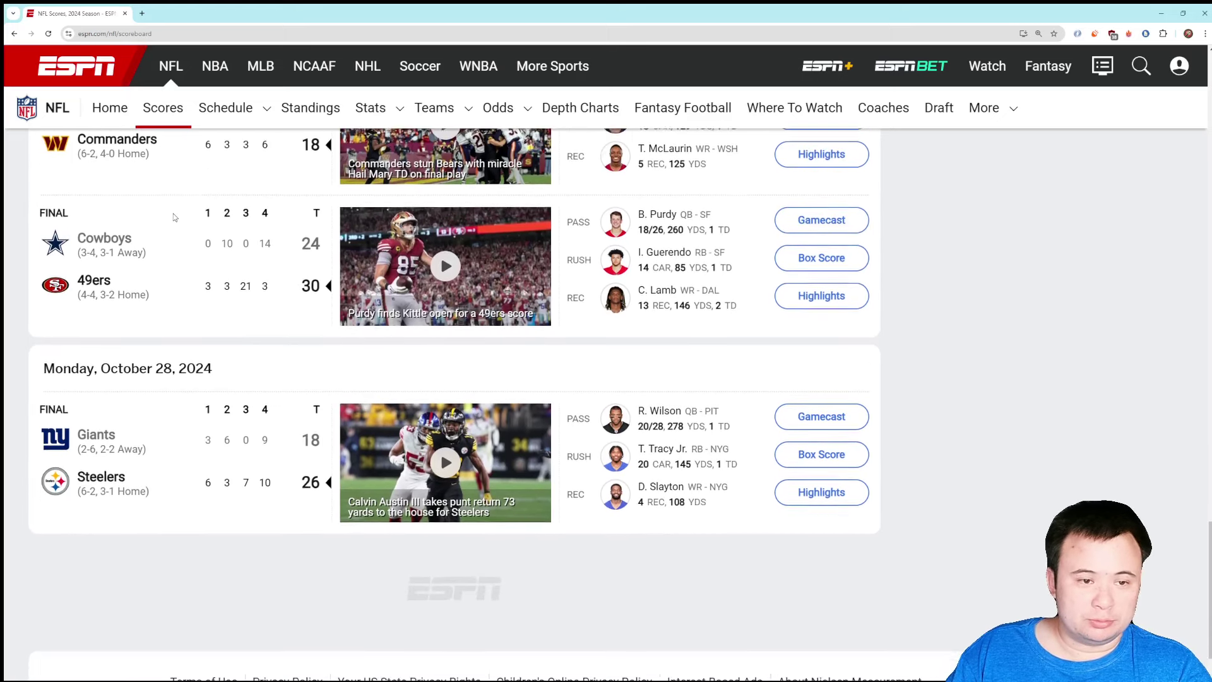
scroll(173, 217, "down", 1)
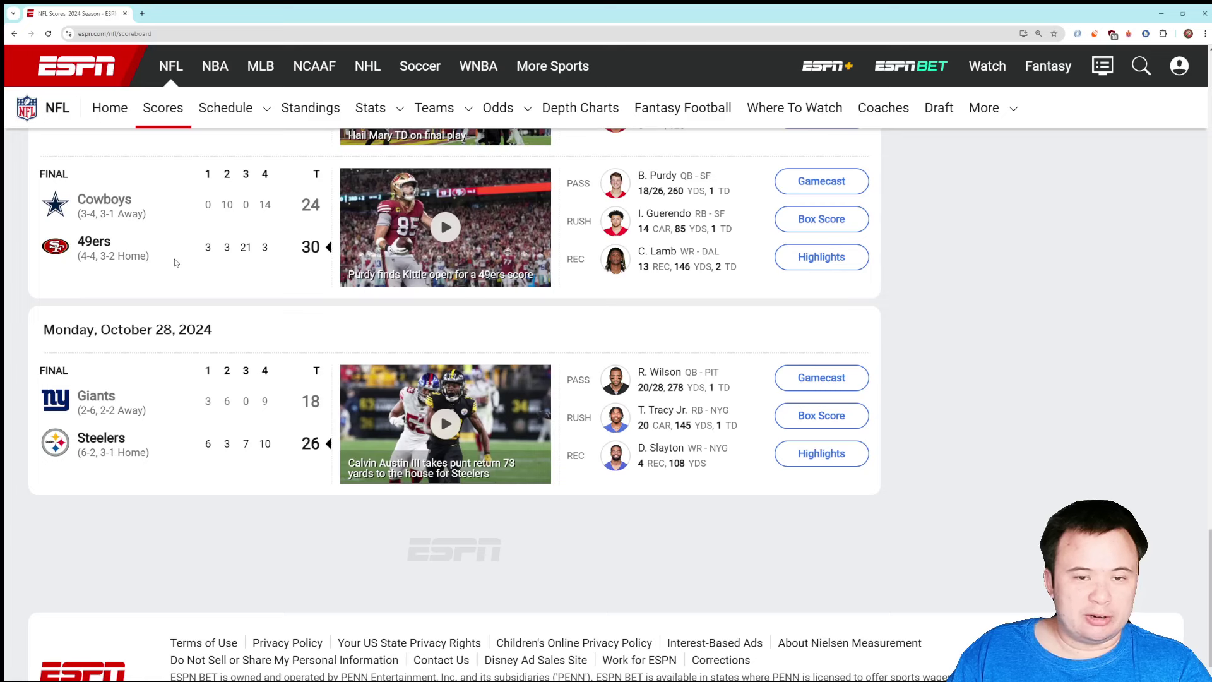
scroll(175, 262, "up", 1)
scroll(175, 263, "up", 1)
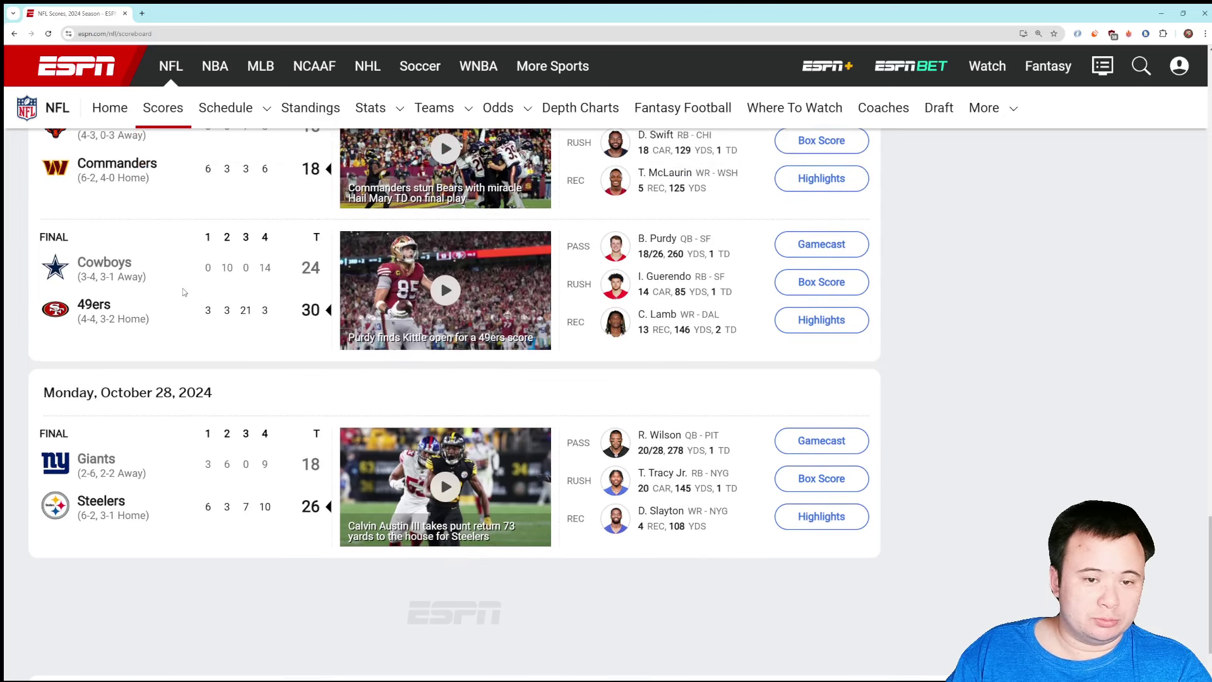